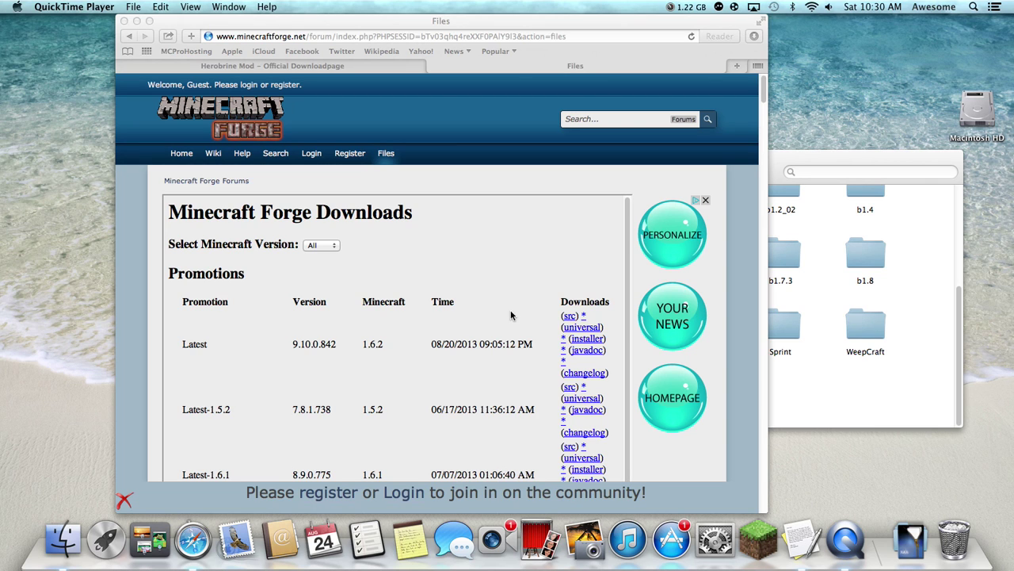
- Request the Minecraft Forge 1.6.2 installer (9.10.0.842), stay on the AdF.ly page, dismiss the ad-blocker notice and reload the page
scroll(505, 293, down, 1)
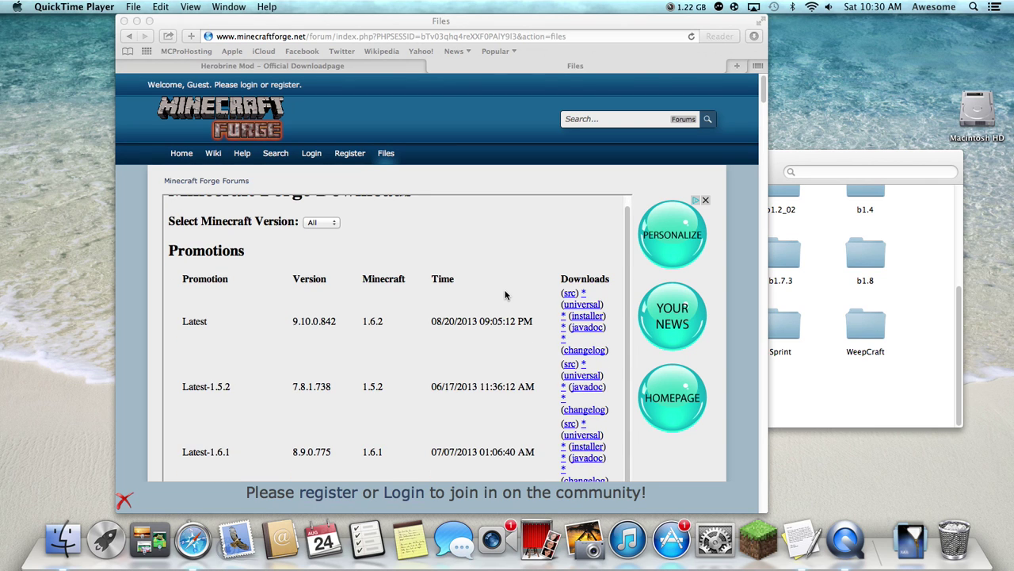
click(329, 67)
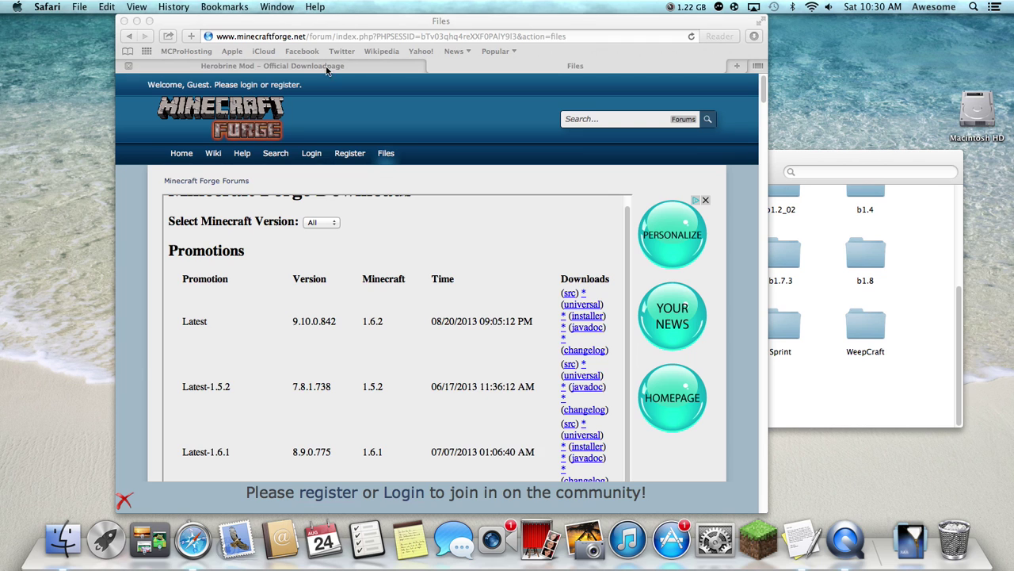
click(433, 66)
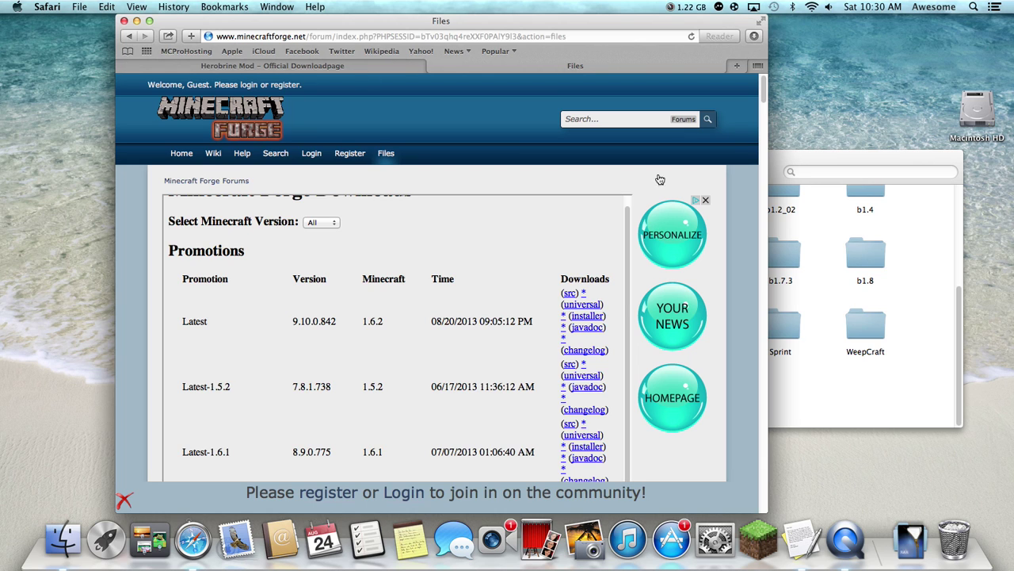
click(579, 317)
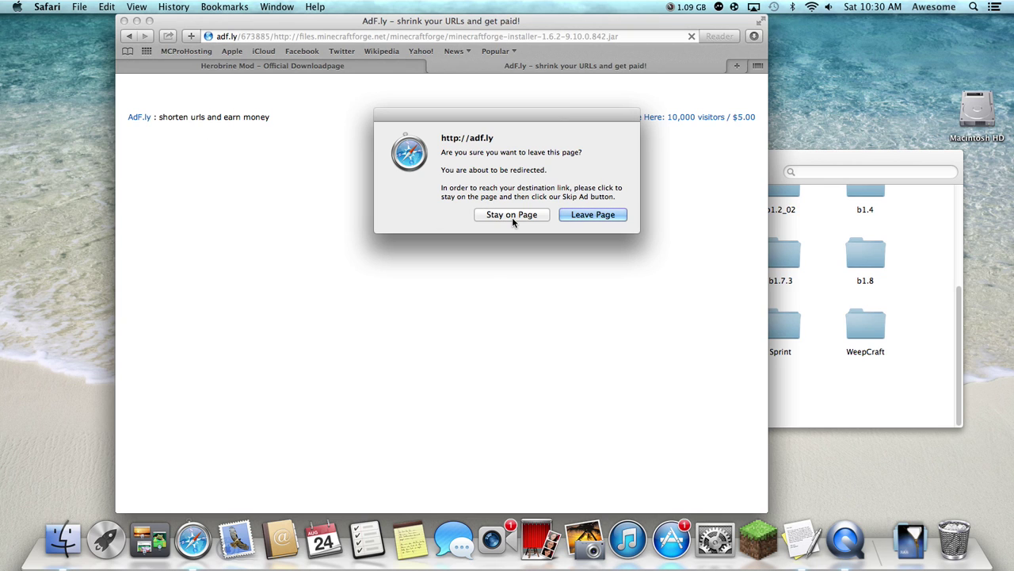
click(512, 215)
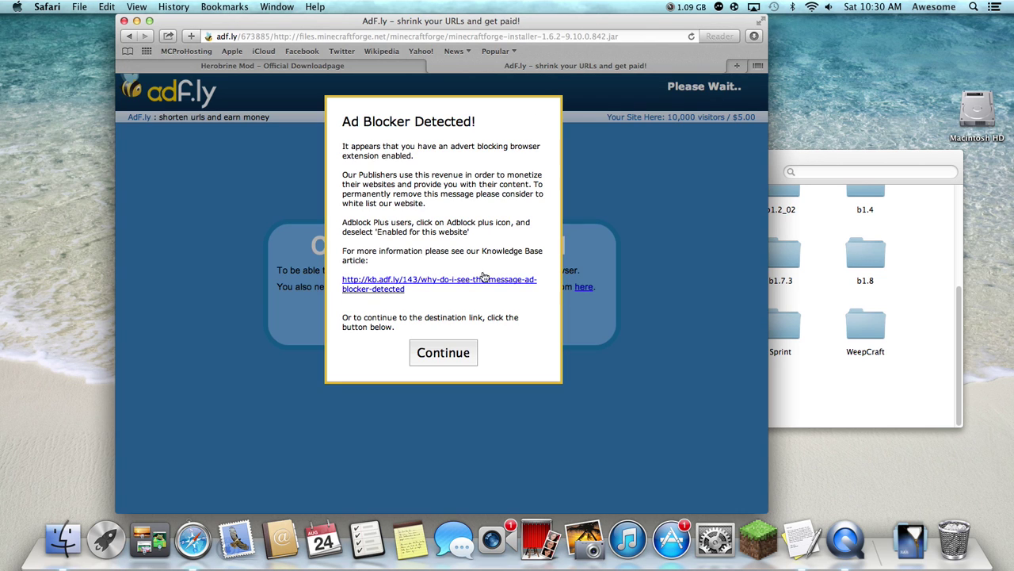
click(449, 356)
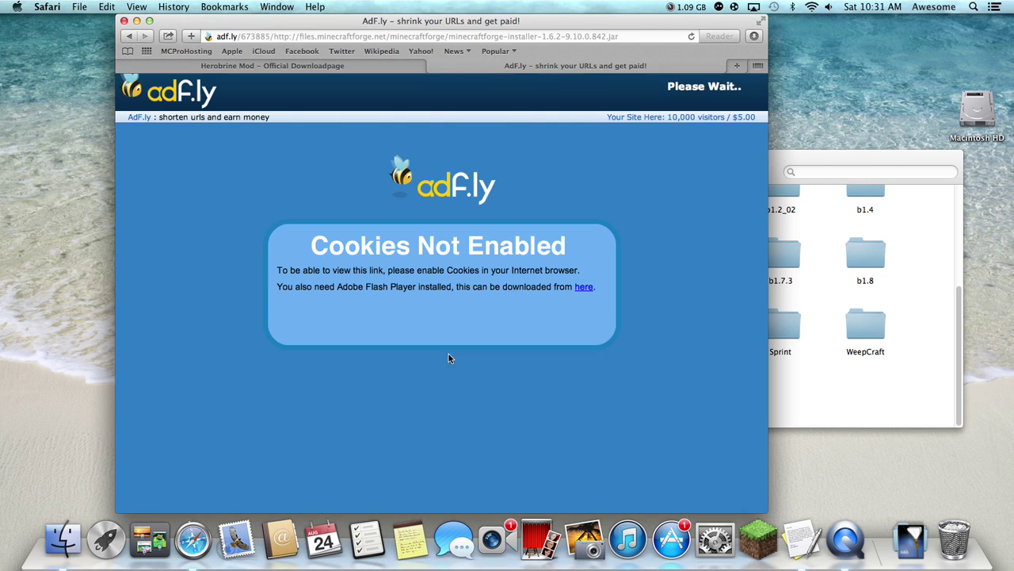
click(617, 38)
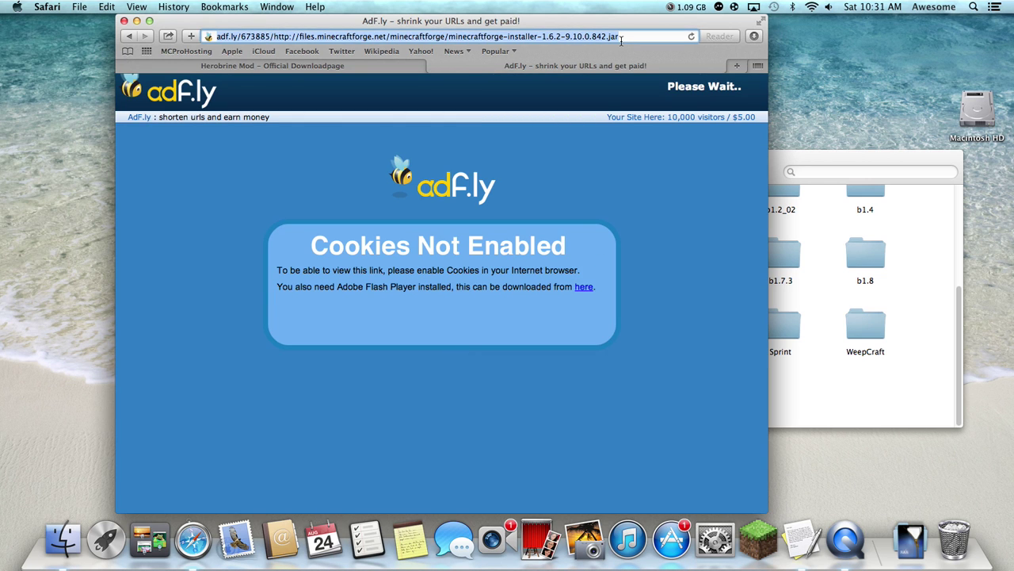
key(Return)
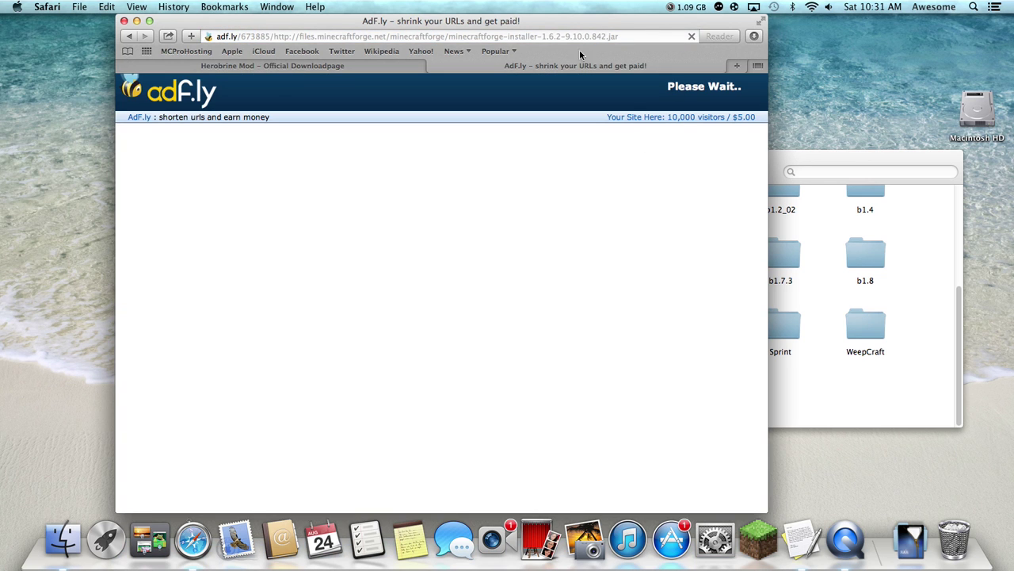
- Open the Mac & Linux download of the Herobrine mod from its official download page
click(365, 69)
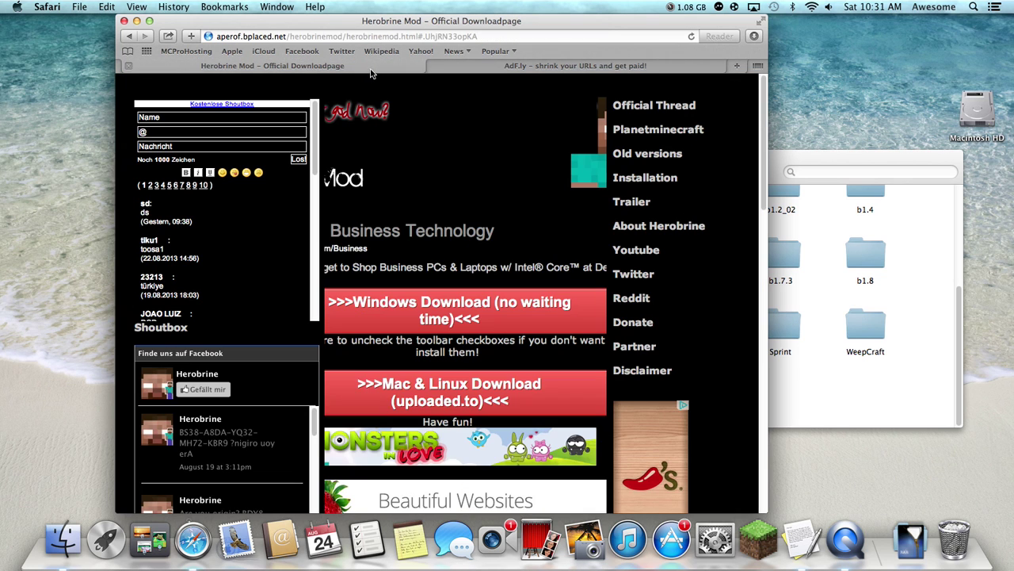
click(457, 402)
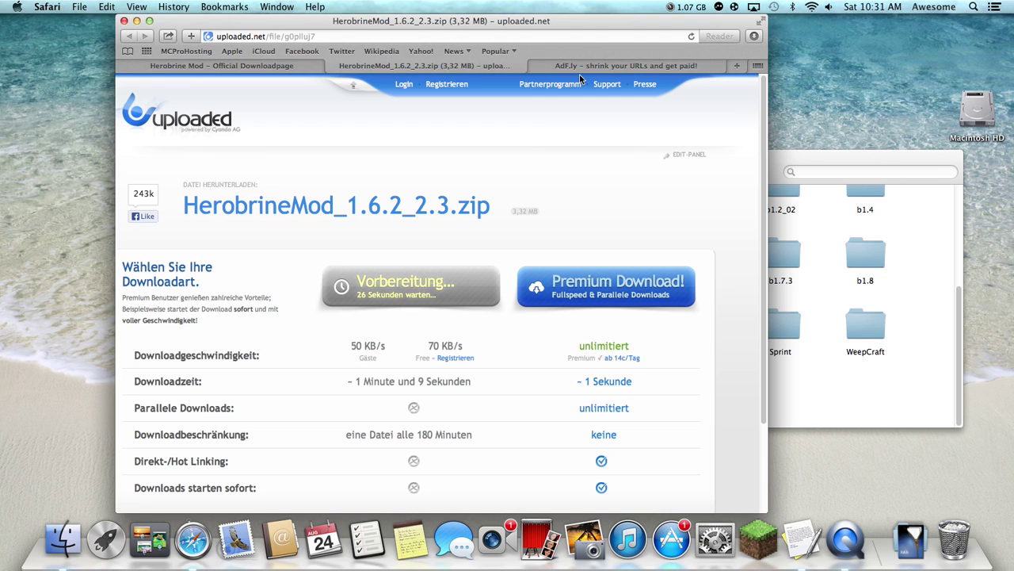
- Skip the AdF.ly ad to download minecraftforge-installer-1.6.2-9.10.0.842.jar and show the file in Finder
click(579, 70)
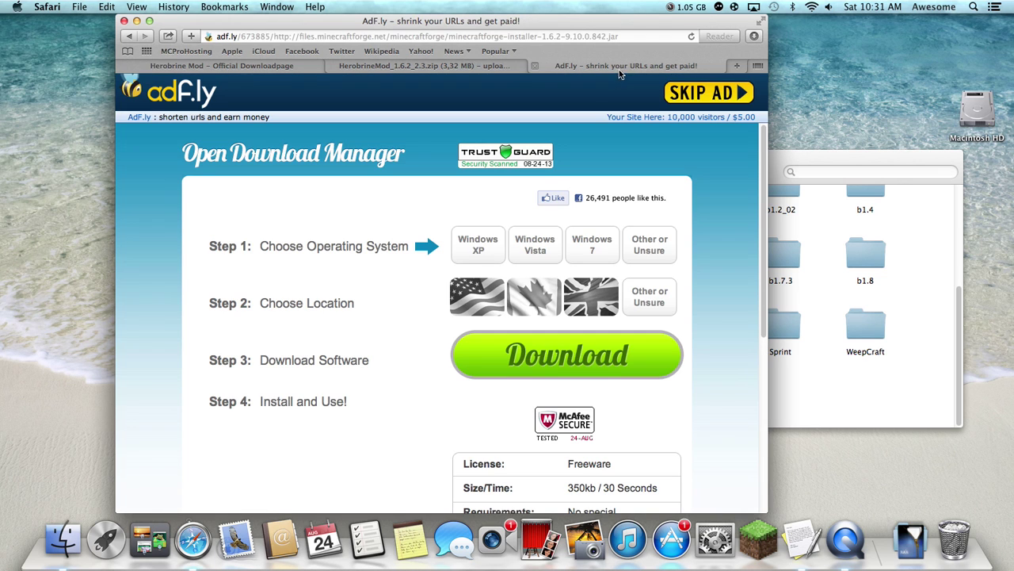
click(717, 96)
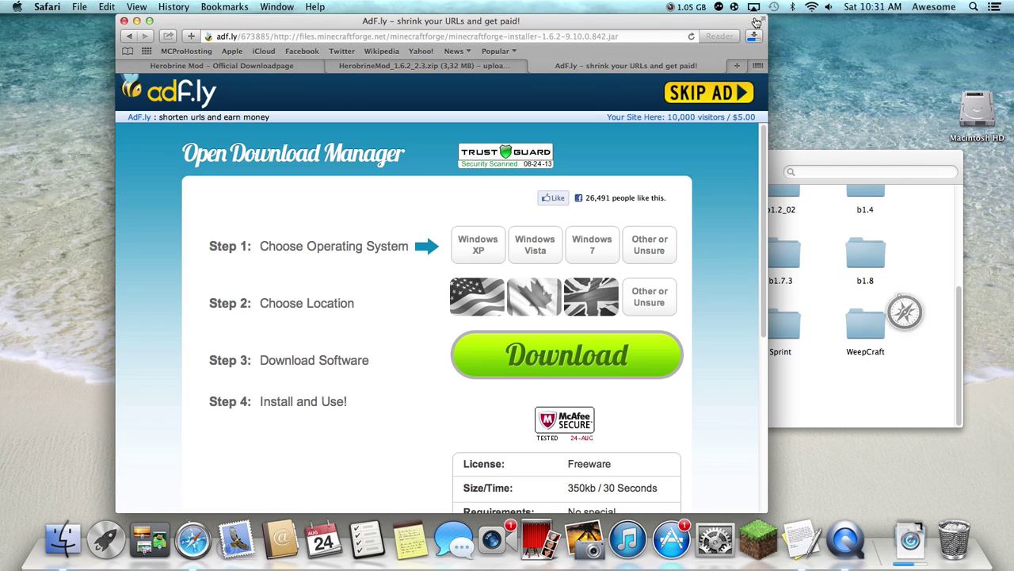
right_click(747, 103)
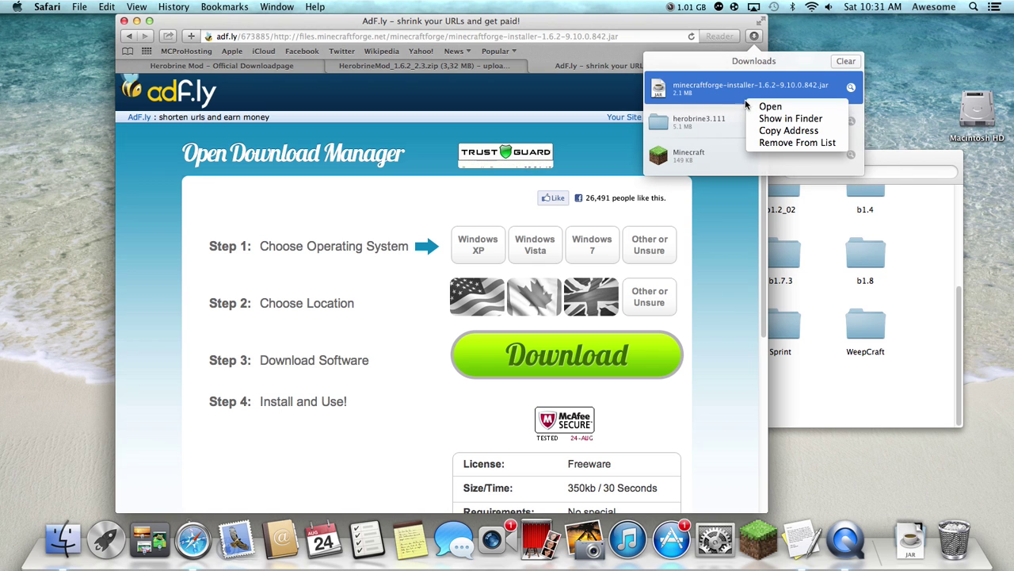
click(760, 120)
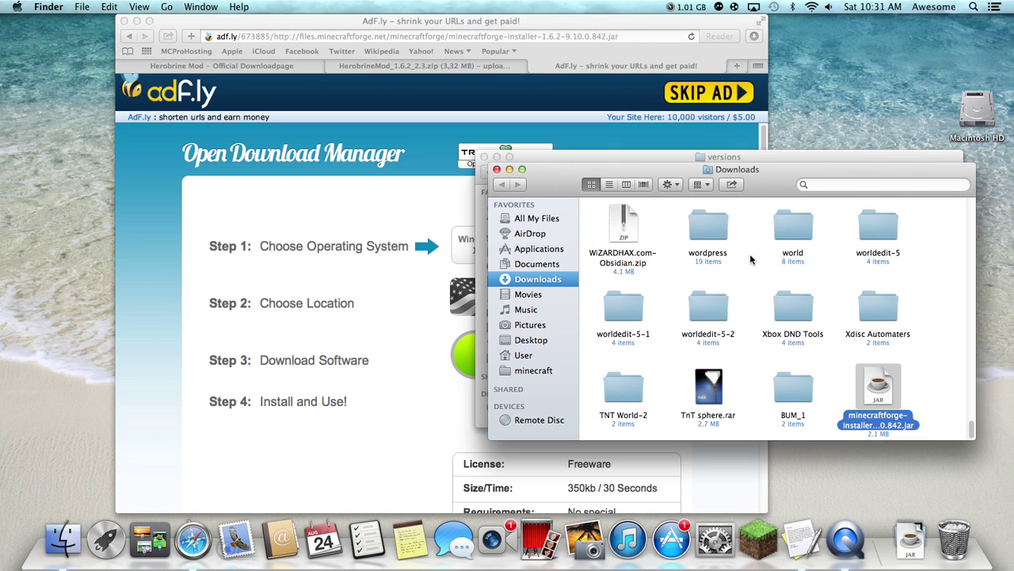
- Open the downloaded Forge installer jar and install the client into the default minecraft folder
double_click(876, 387)
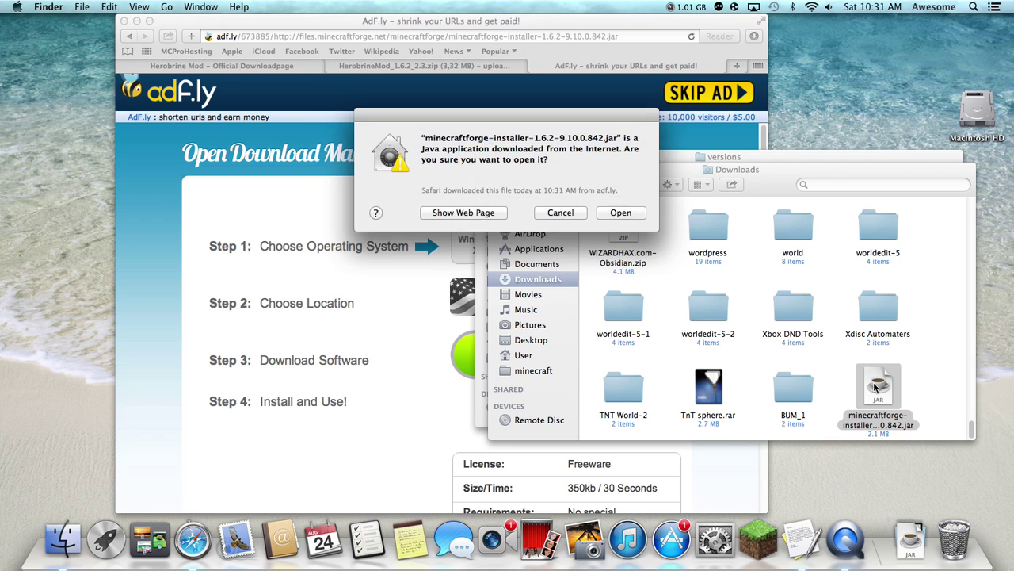
click(620, 213)
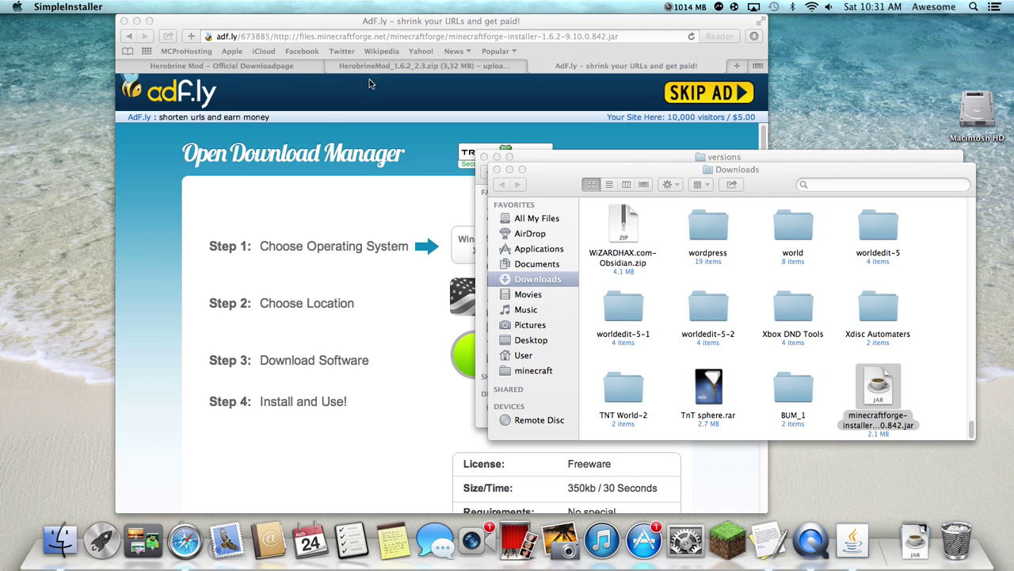
click(485, 157)
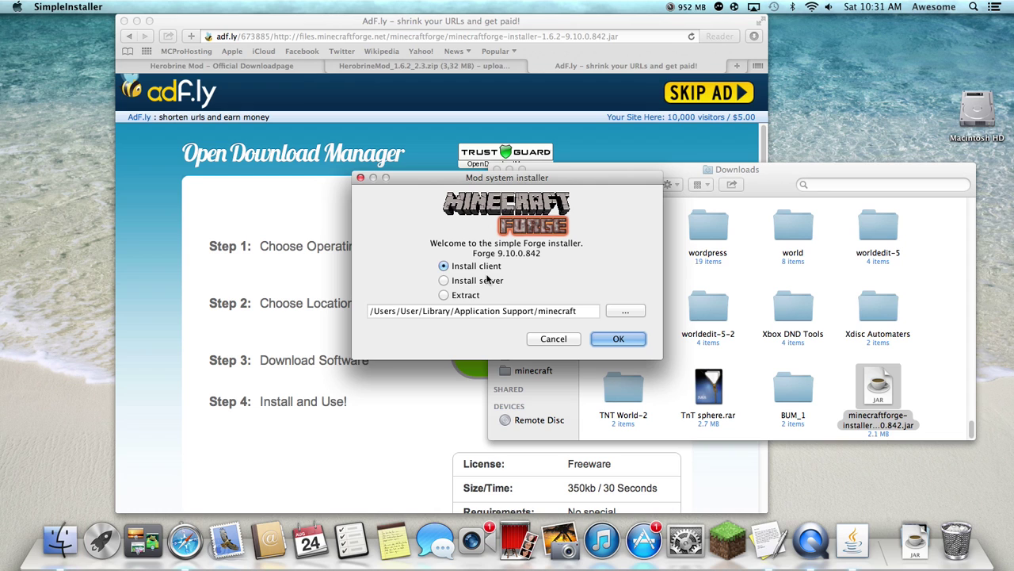
click(620, 341)
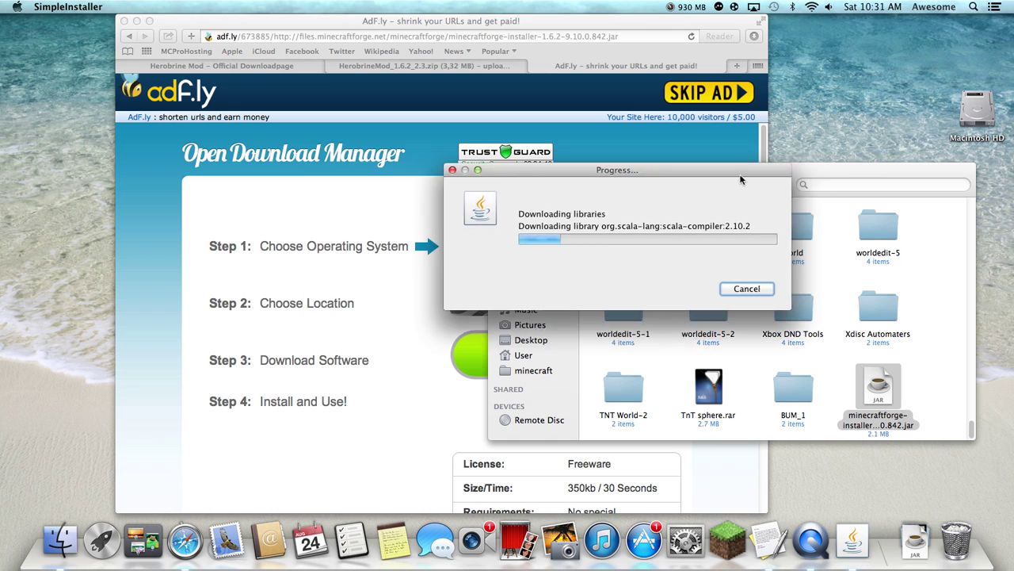
- Move the progress window aside, return to the HerobrineMod_1.6.2_2.3.zip download page, and close the Forge installer's completion dialog
drag(740, 176, 786, 142)
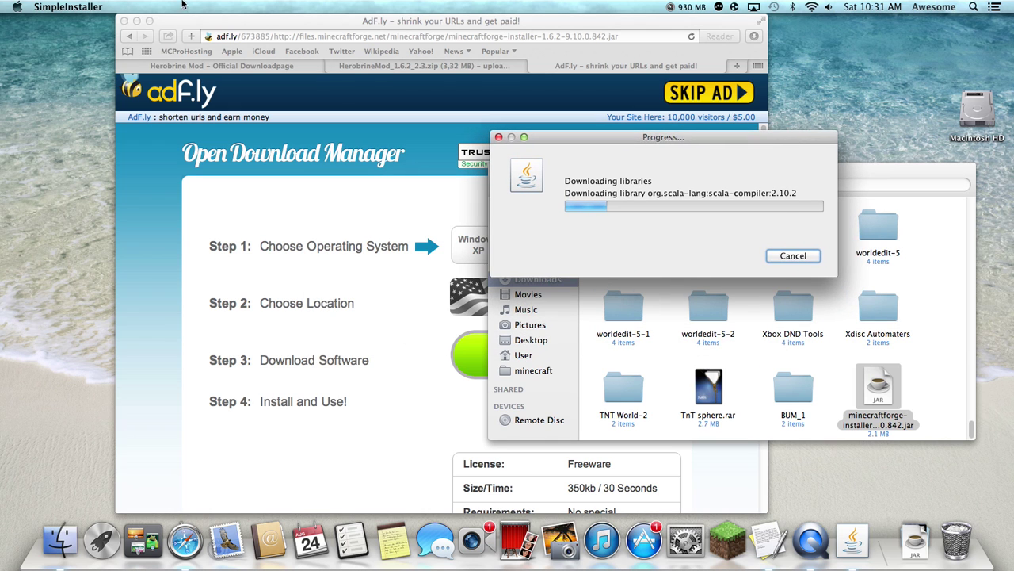
drag(556, 137, 697, 138)
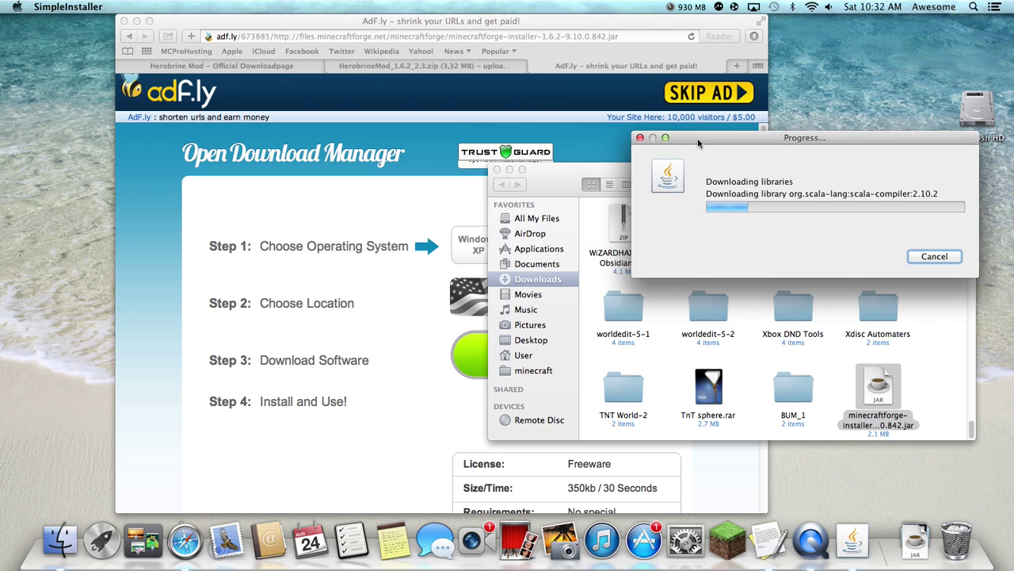
drag(309, 19, 268, 19)
click(332, 67)
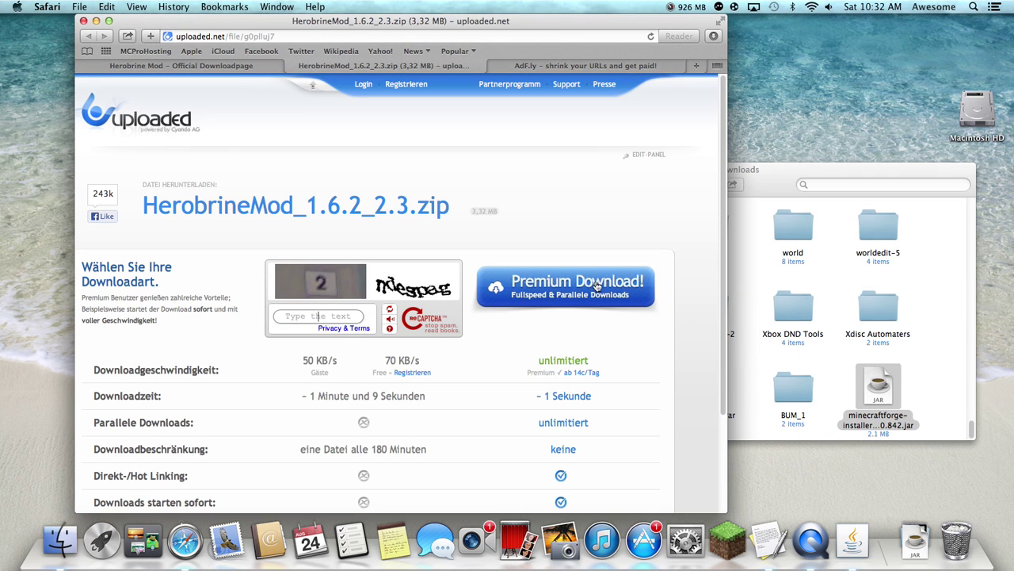
click(737, 279)
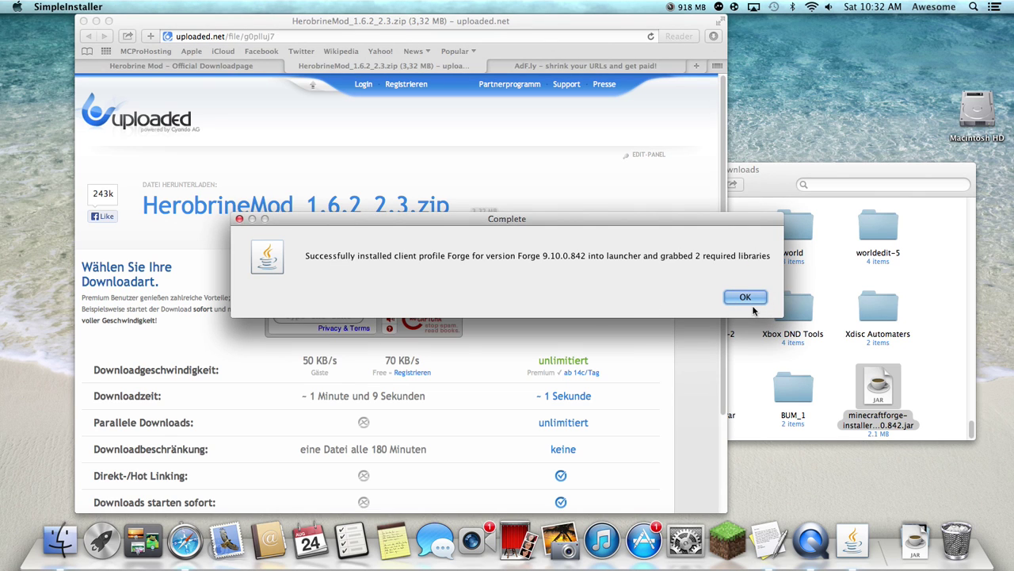
click(745, 298)
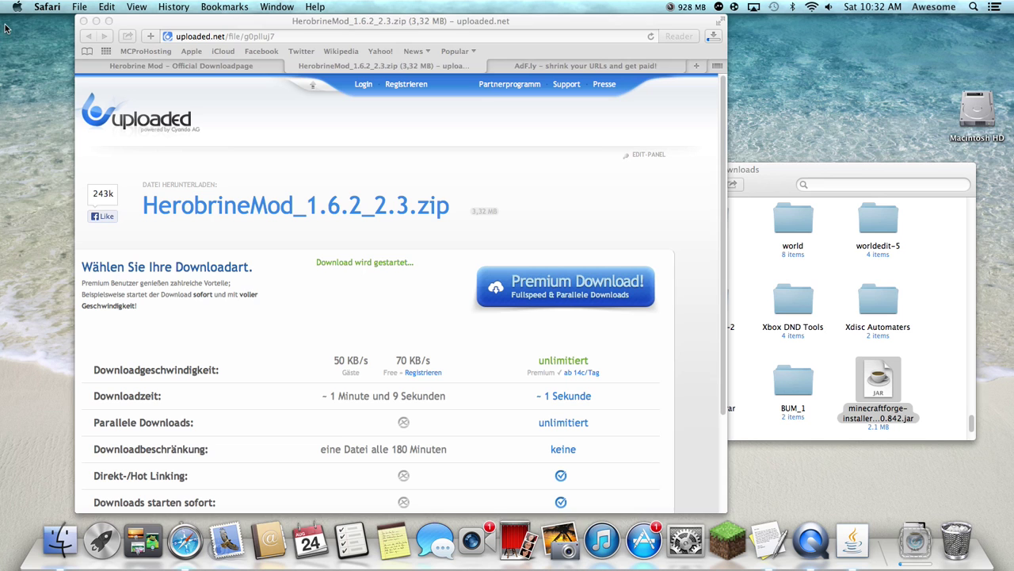
- Check the mod's progress in the browser's download list and reveal the Forge installer in Finder
click(713, 35)
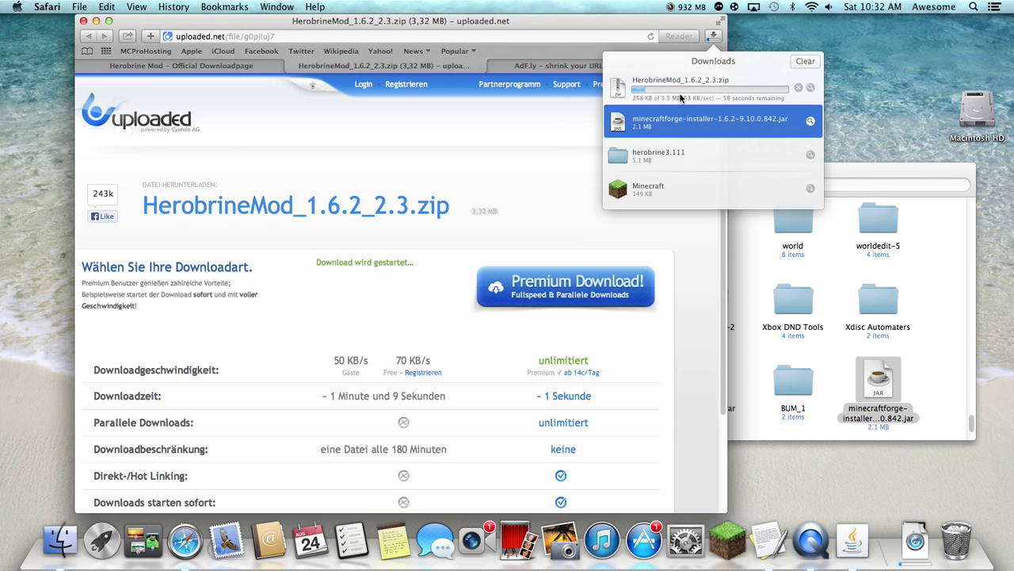
click(810, 120)
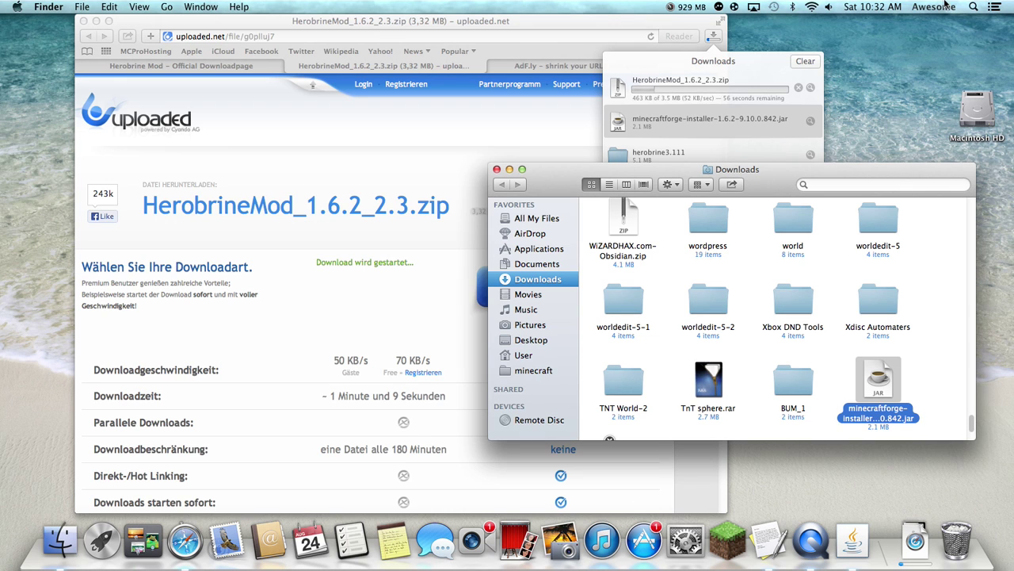
- Search the computer for "minecraft" and open the Minecraft launcher
click(974, 7)
key(BackSpace)
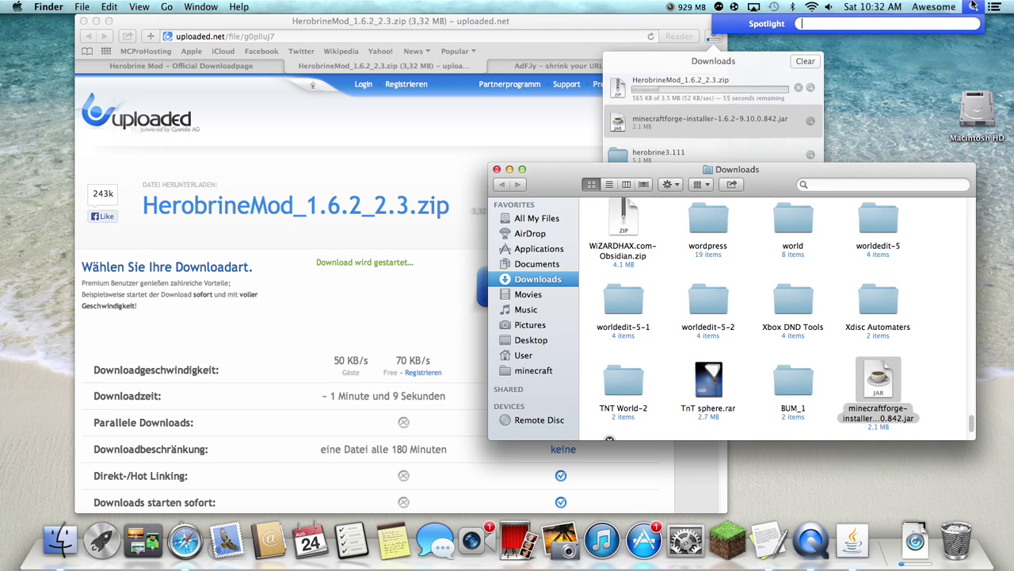
text(minecraft)
key(Return)
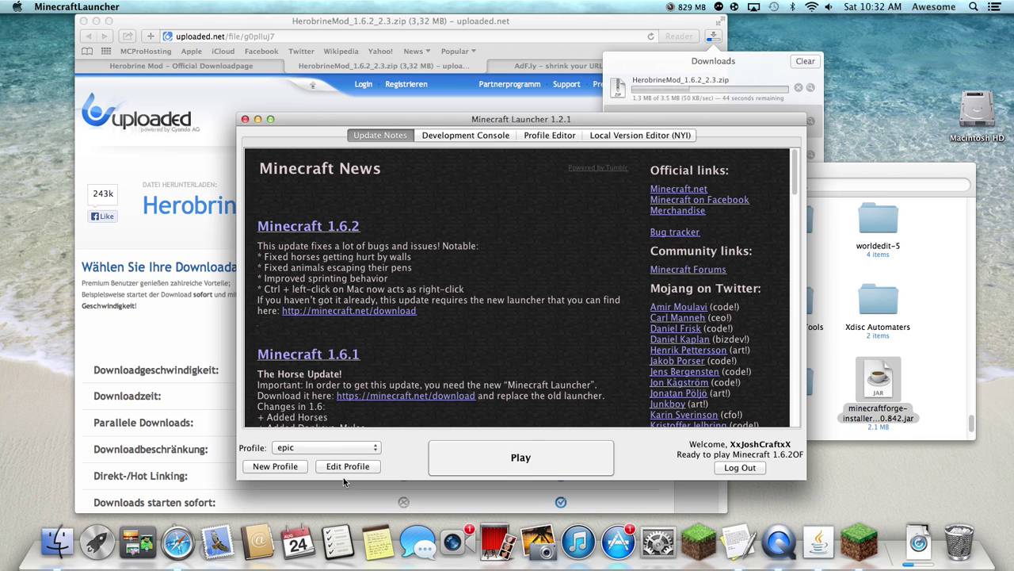
- Set the epic profile to use release 1.6.2-Forge9.10.0.842, save it, and start the game
click(347, 468)
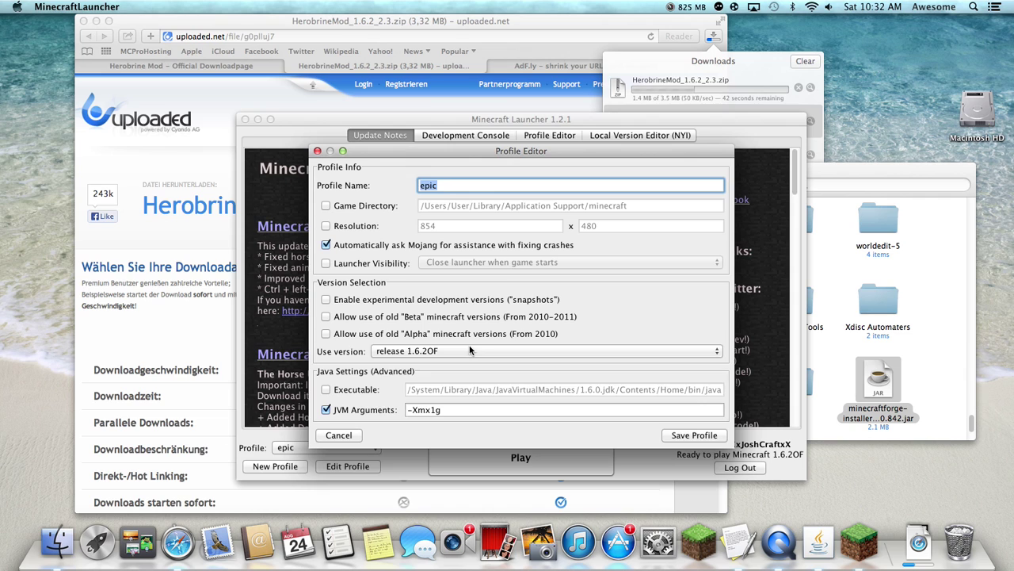
click(469, 351)
scroll(444, 389, down, 10)
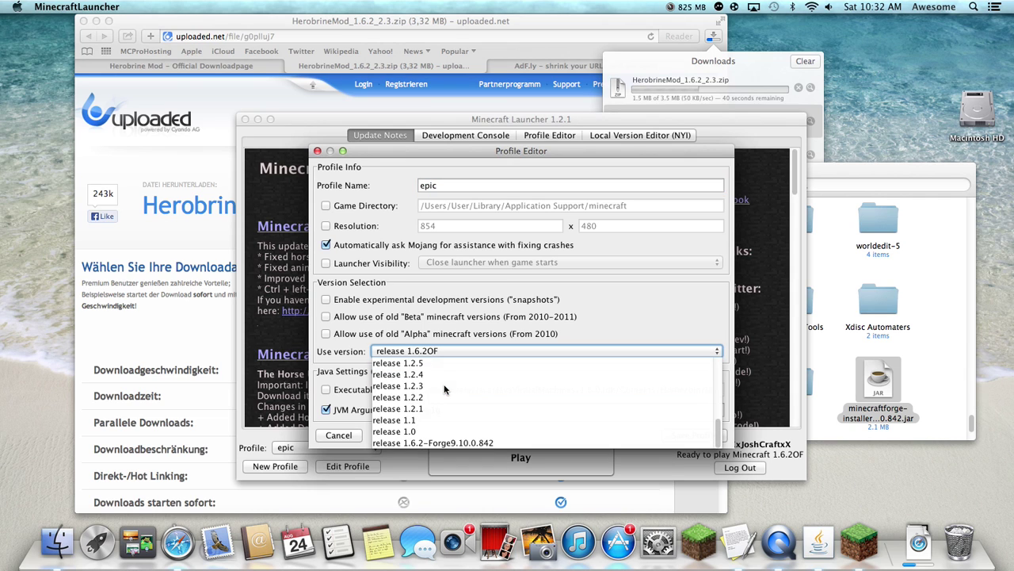
click(444, 442)
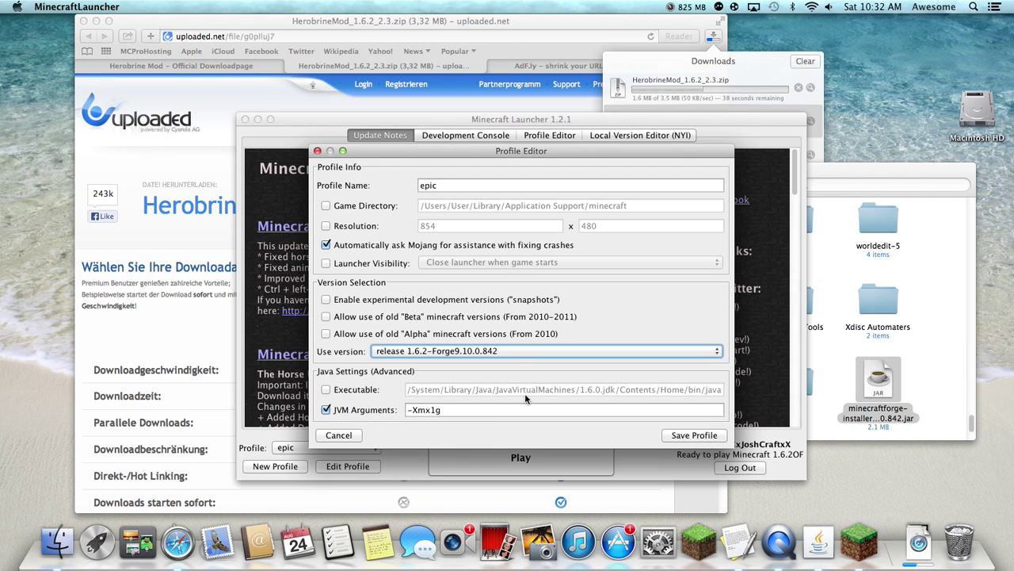
click(694, 435)
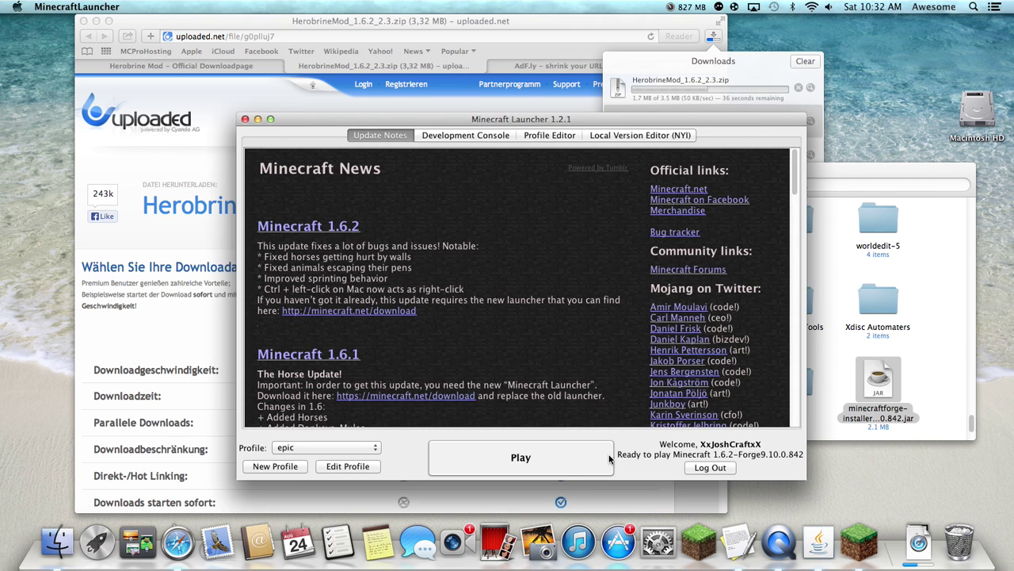
click(566, 470)
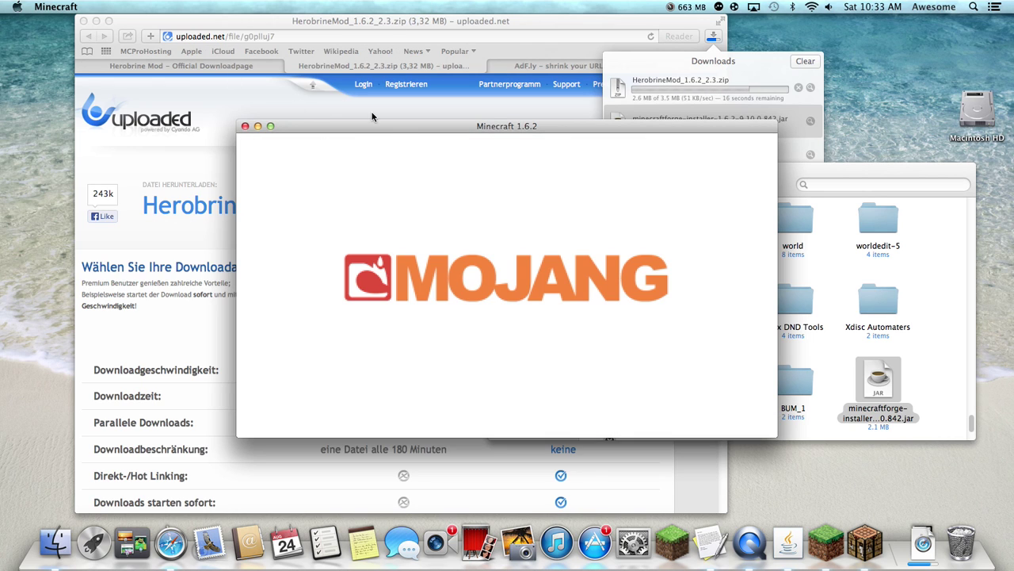
drag(361, 127, 357, 92)
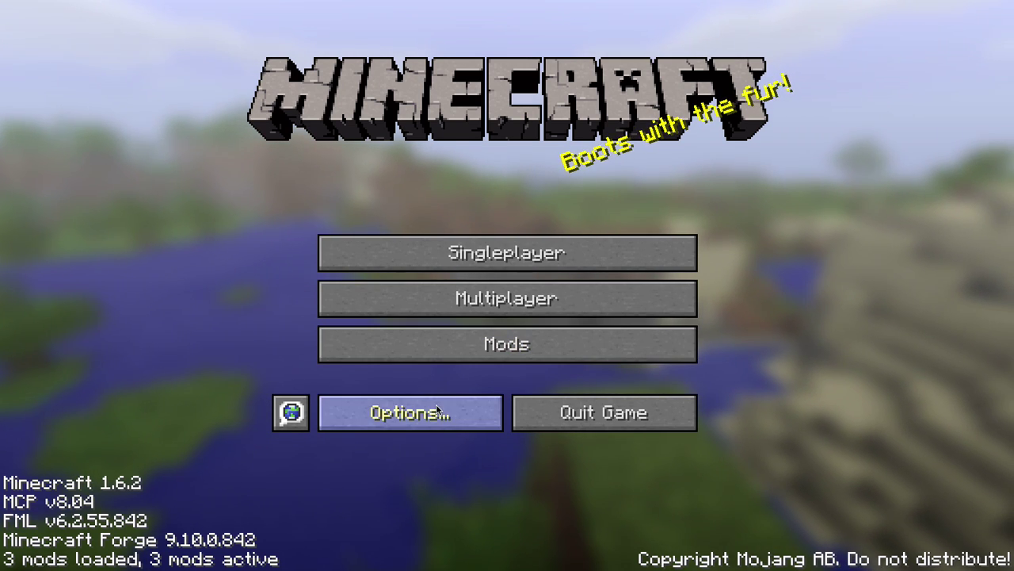
- Look over the game's video settings and leave the game to return to the desktop
click(438, 411)
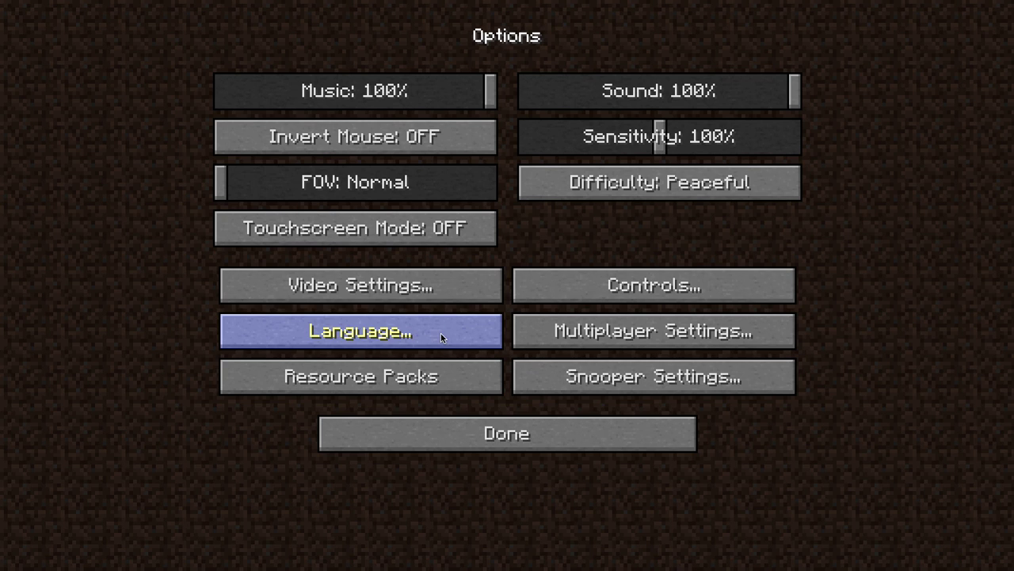
click(445, 293)
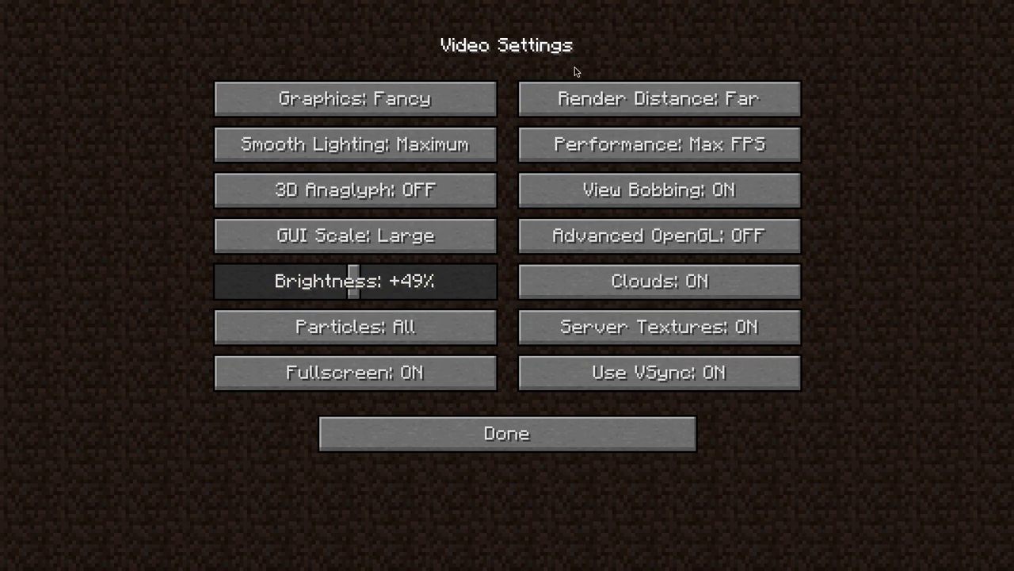
click(546, 421)
click(546, 421)
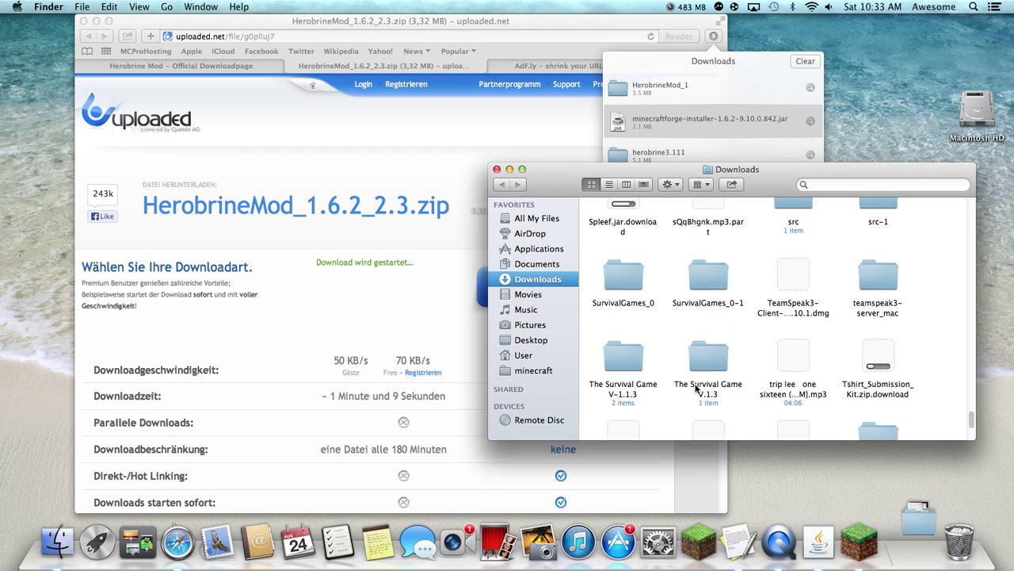
- Open the mods folder inside the minecraft folder in Finder
click(523, 355)
click(535, 370)
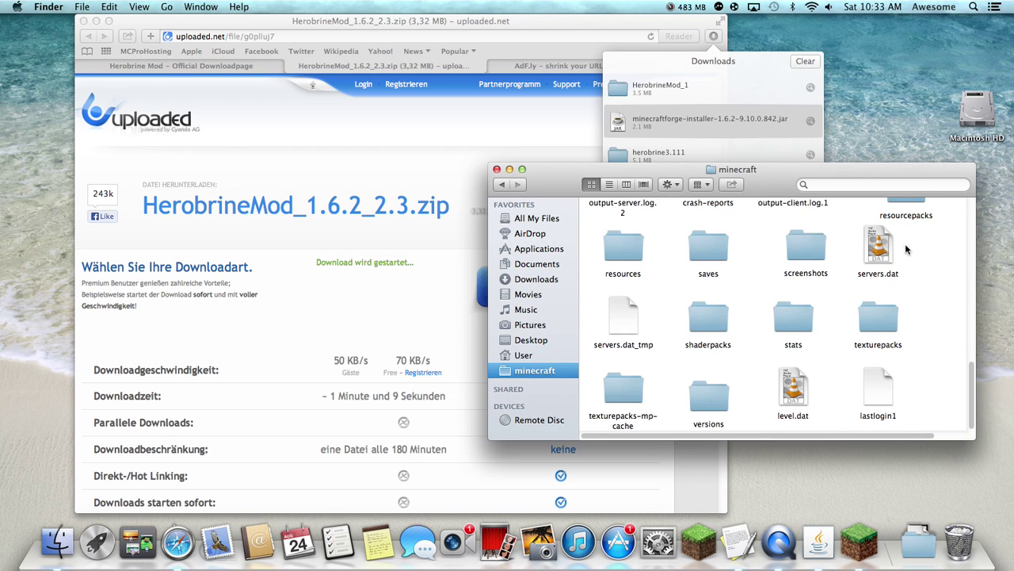
scroll(902, 282, up, 10)
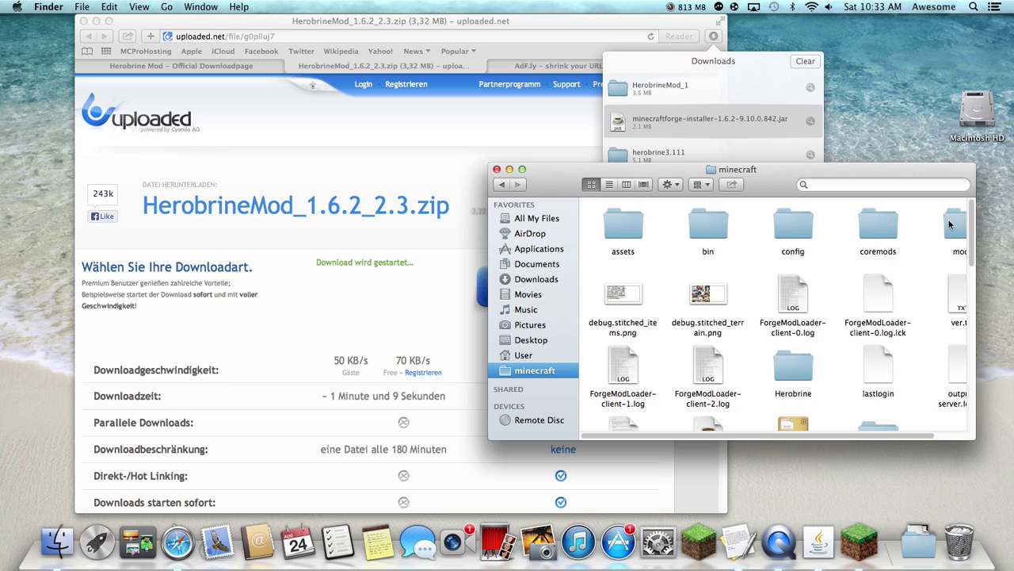
drag(950, 225, 921, 229)
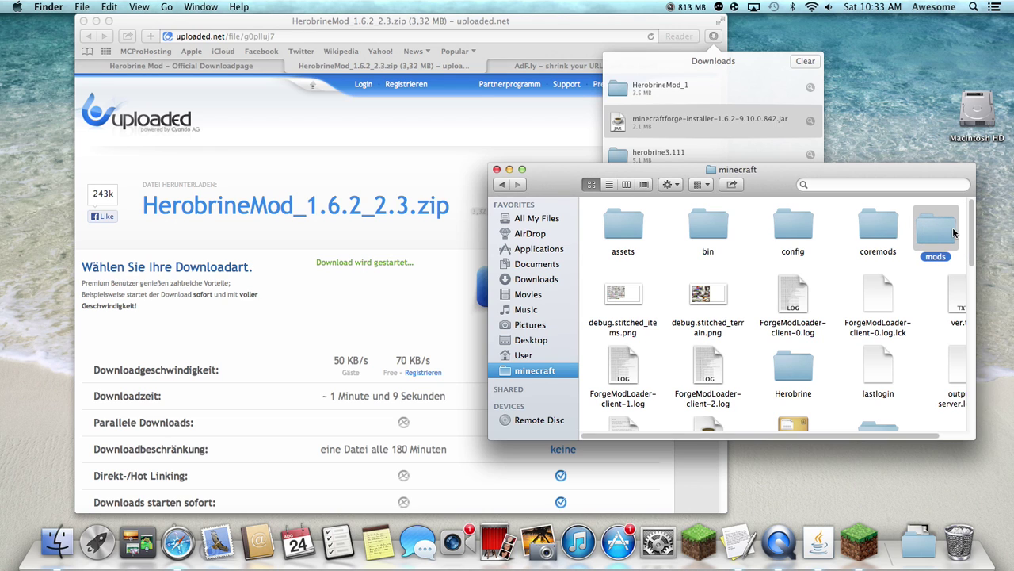
double_click(950, 240)
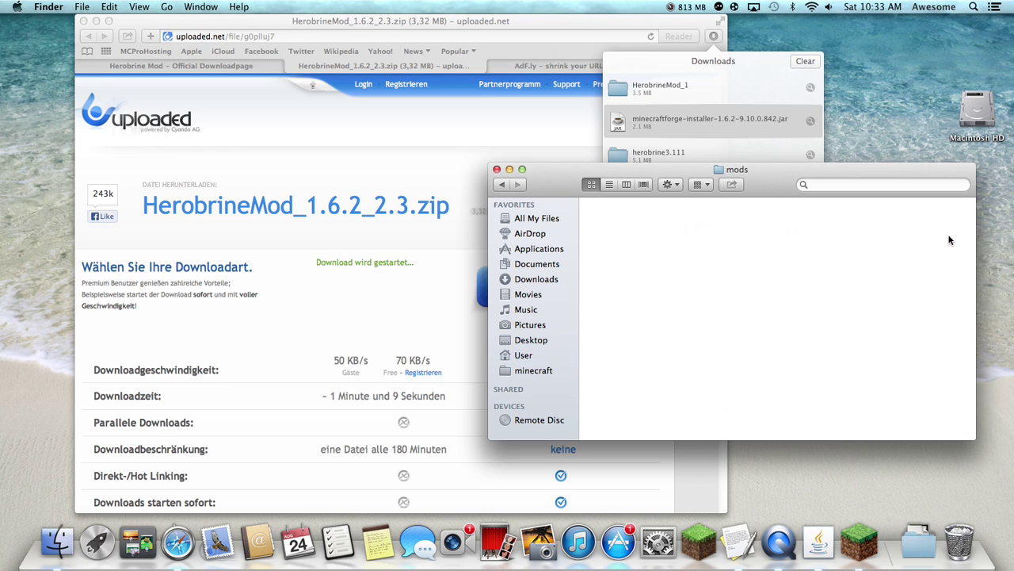
- Reveal the downloaded HerobrineMod_1 folder in Finder, view its contents, and return to Downloads
click(723, 85)
right_click(721, 86)
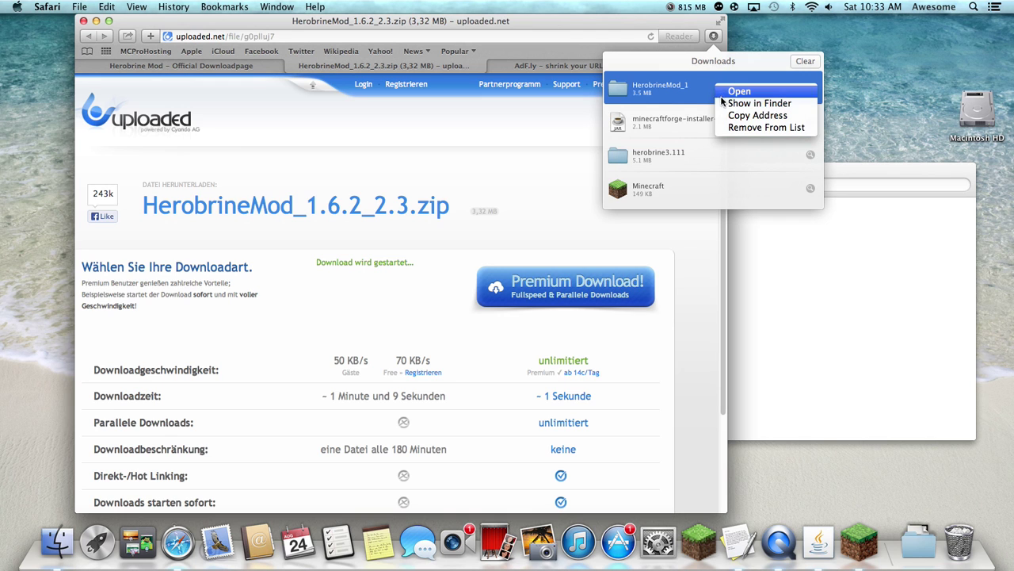
click(722, 103)
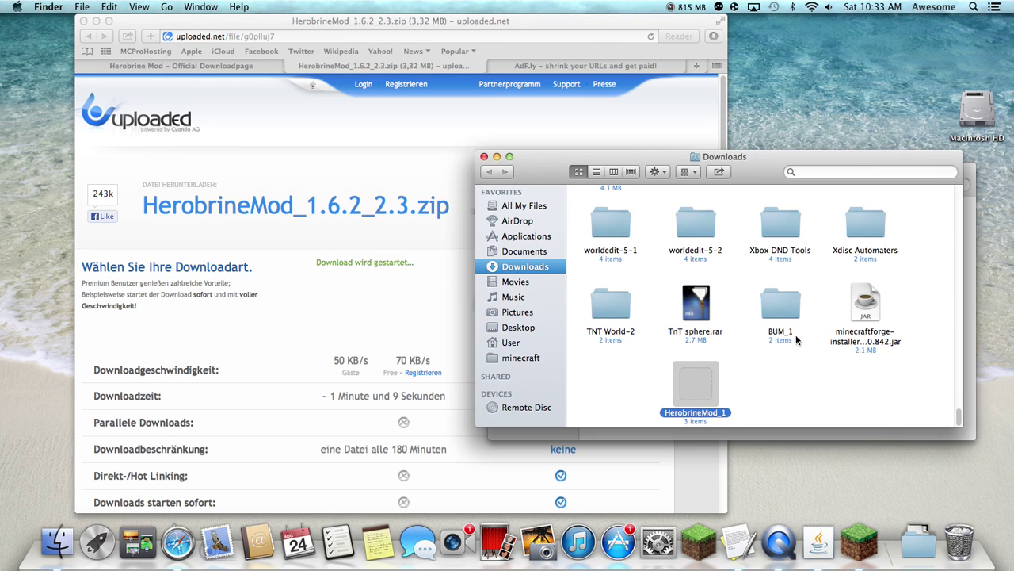
double_click(703, 395)
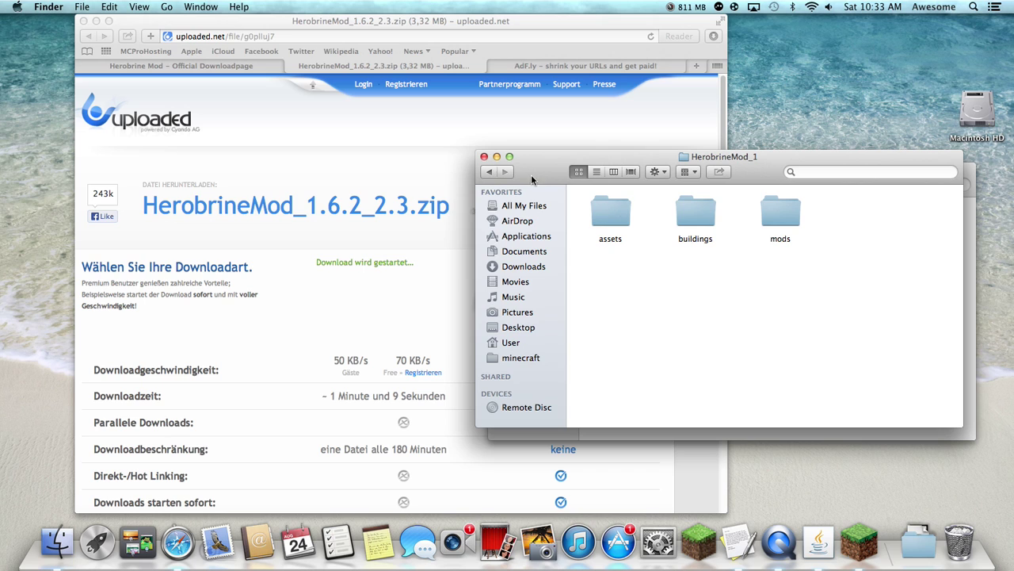
click(497, 172)
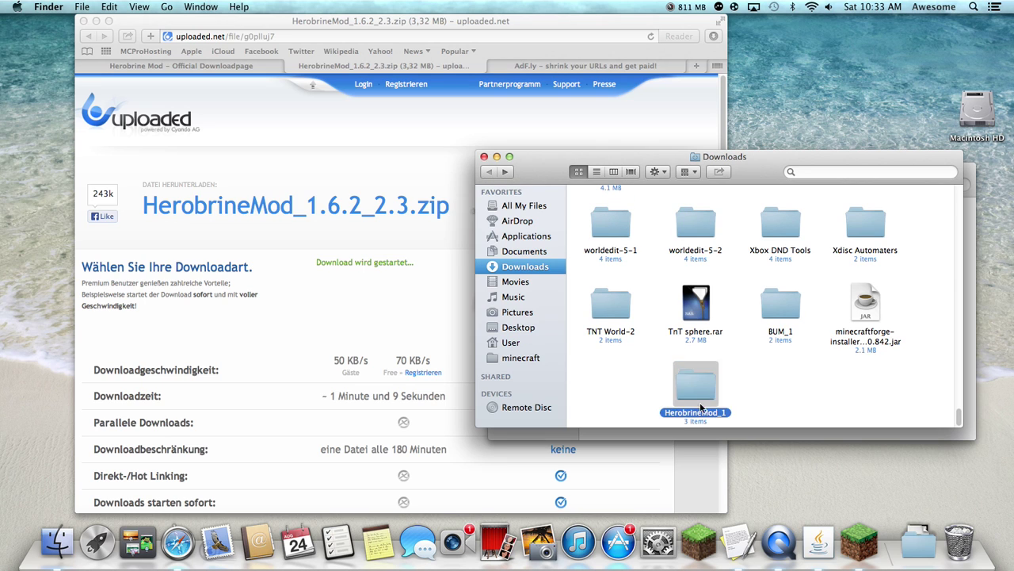
- Move the HerobrineMod_1 folder from Downloads to the desktop, close the Downloads window, and move the folder into mods
drag(709, 391, 845, 77)
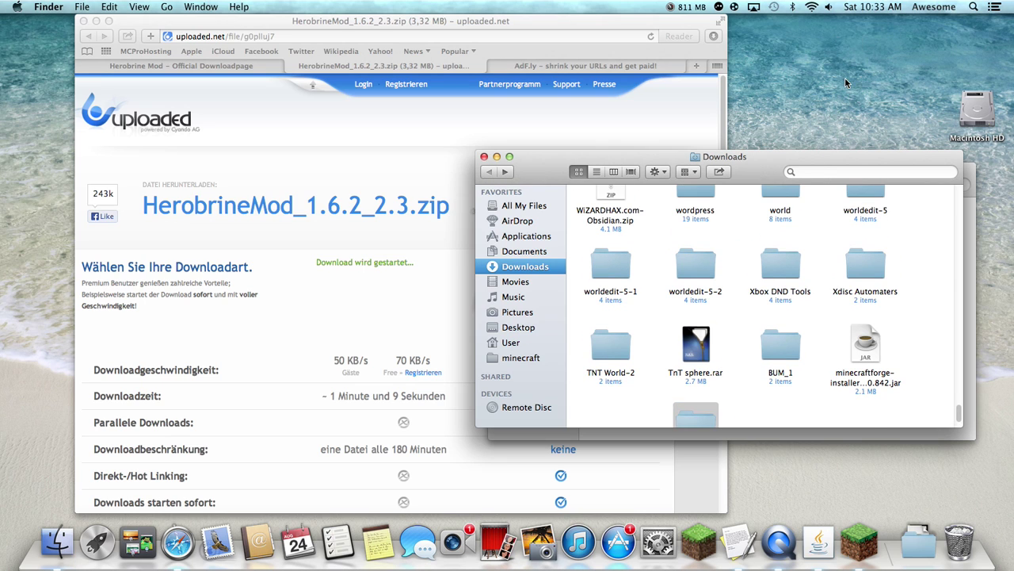
click(485, 158)
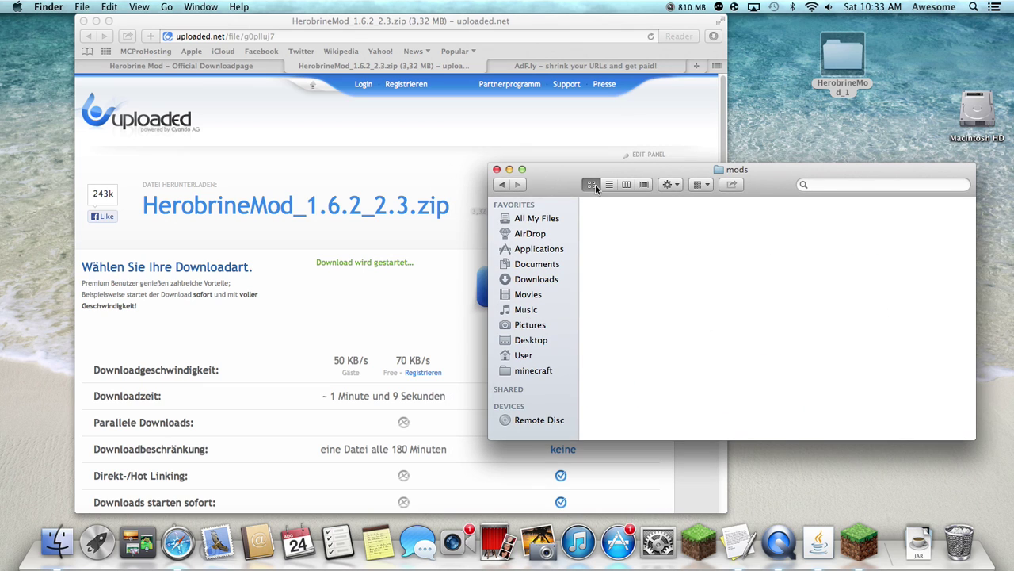
drag(866, 74, 794, 262)
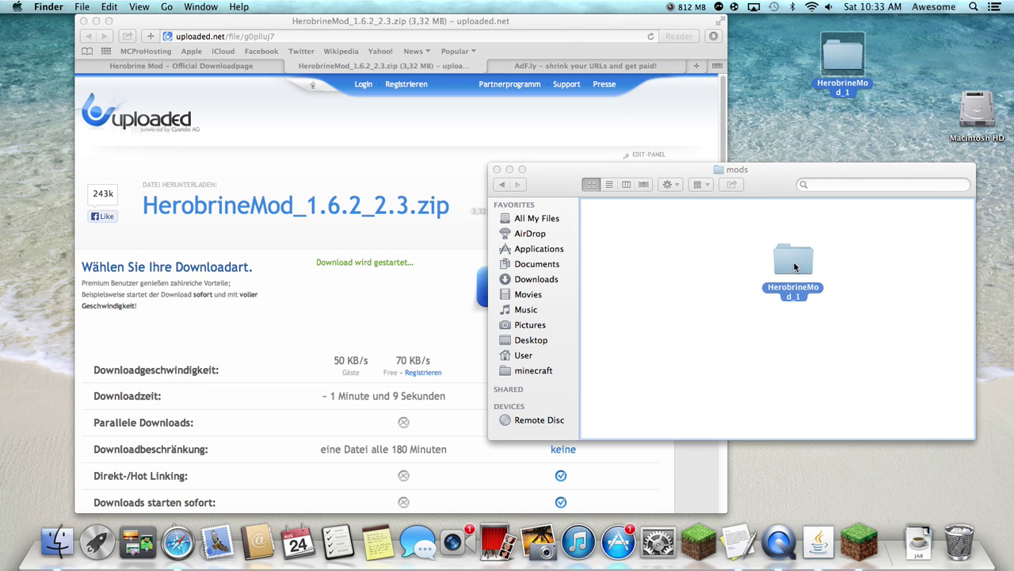
- Move the browser window aside and quit the Minecraft launcher that is still running
click(867, 541)
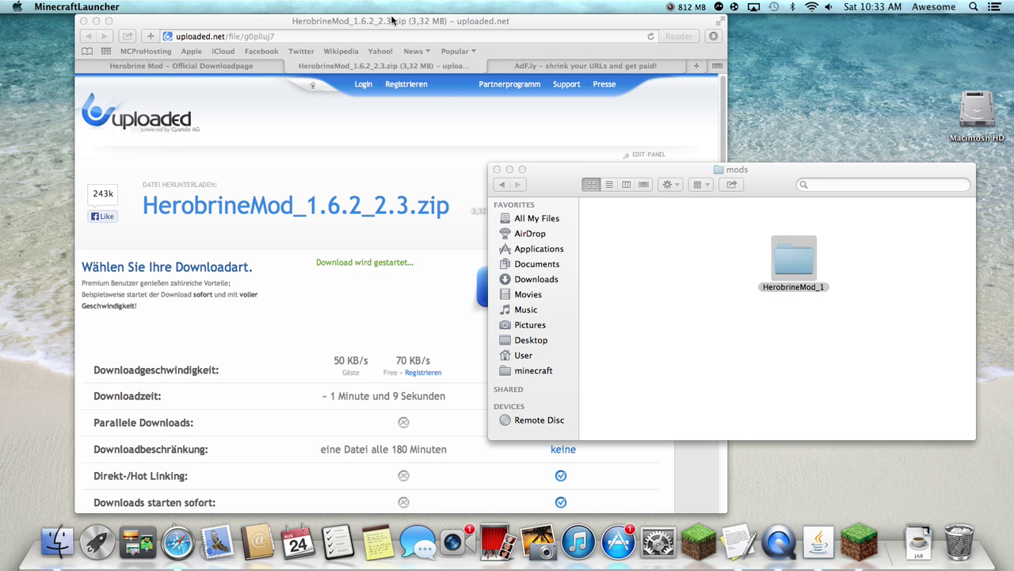
drag(394, 23, 441, 198)
right_click(859, 541)
click(879, 482)
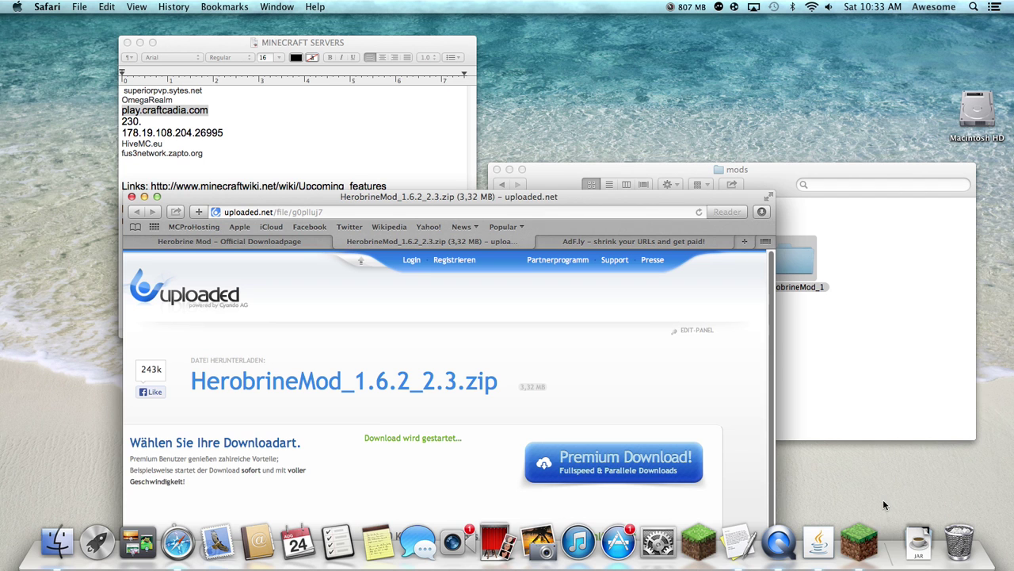
- Reopen the Minecraft launcher through a computer search for "mine" and start the game with the epic profile
click(978, 6)
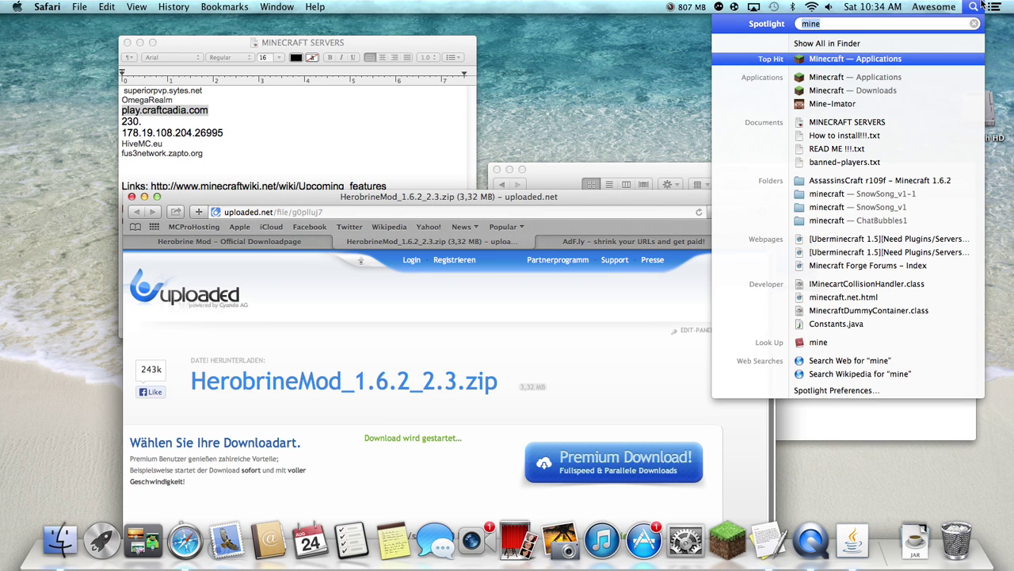
key(Return)
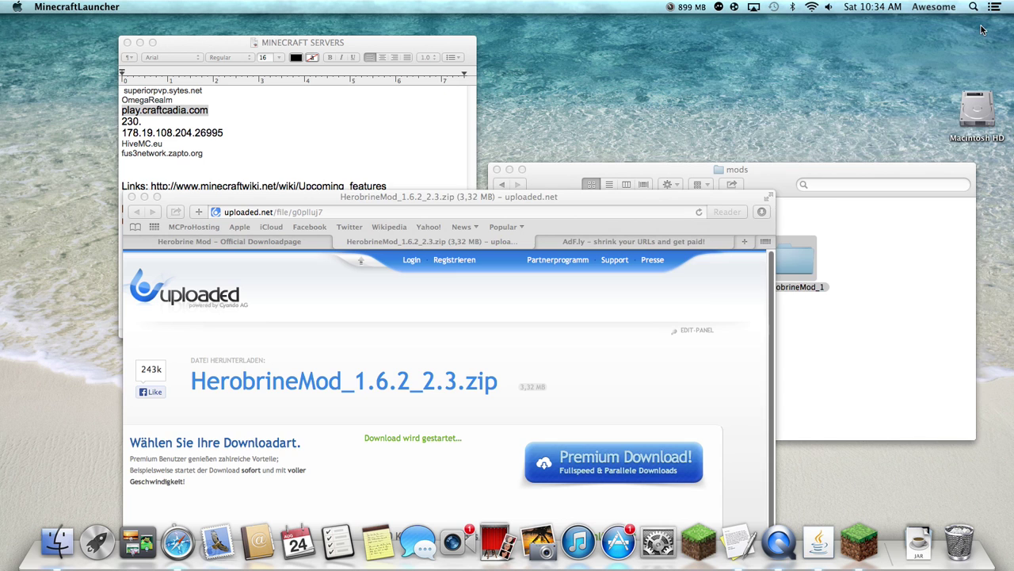
click(974, 6)
click(974, 6)
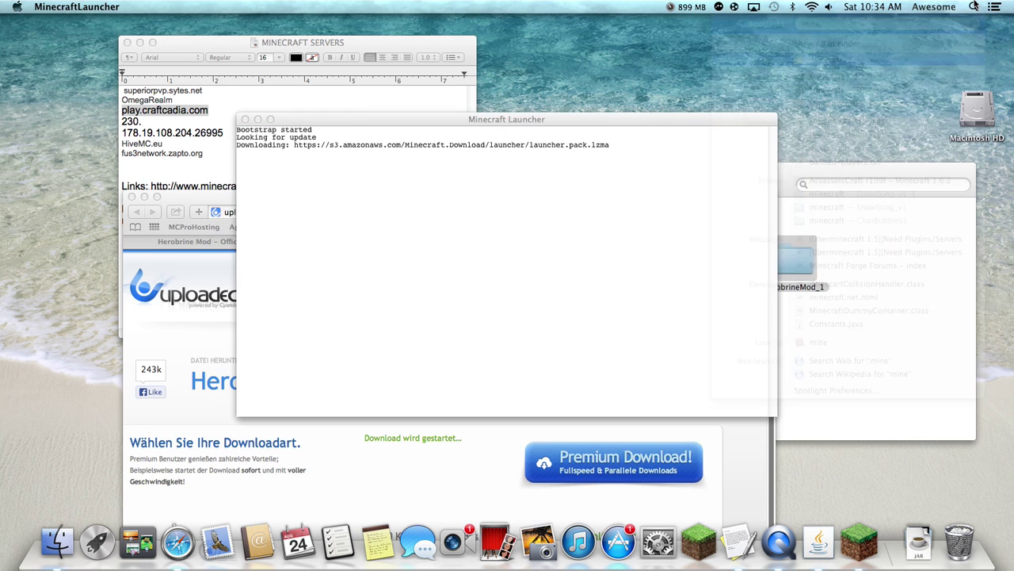
click(974, 6)
click(974, 7)
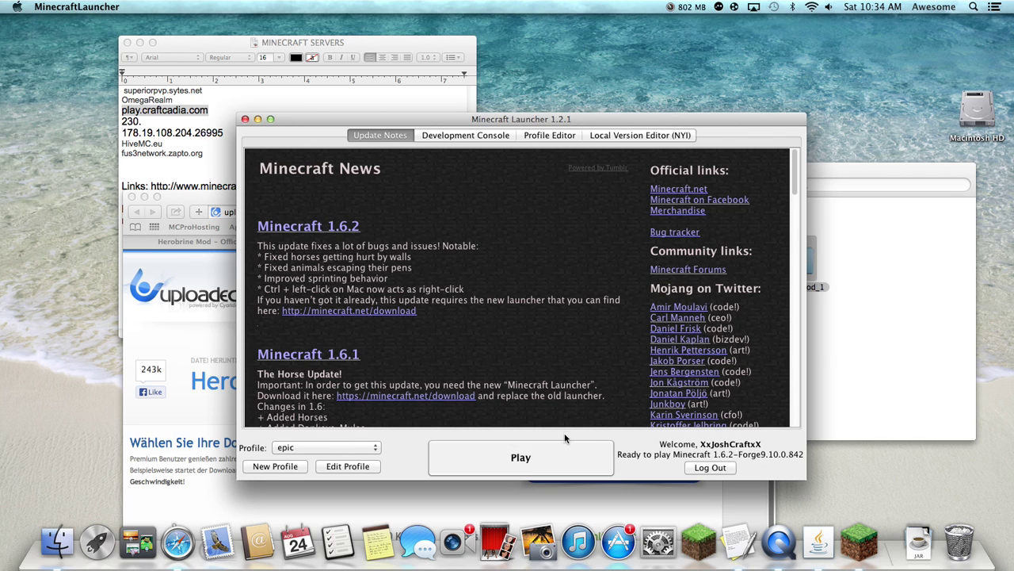
click(559, 458)
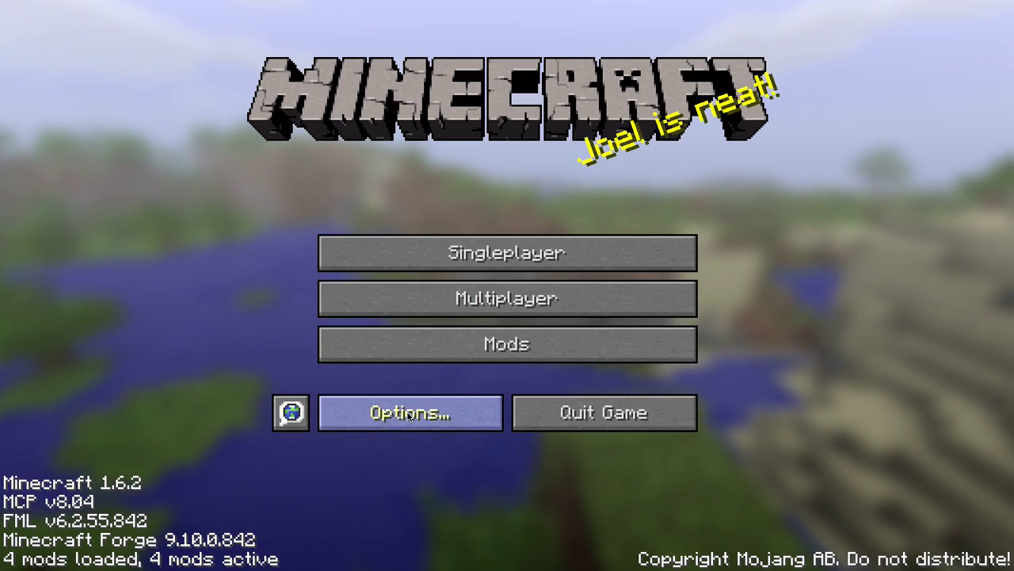
- Check the HerobrineMod entry in the game's mod list and return to the title screen
click(421, 345)
click(194, 337)
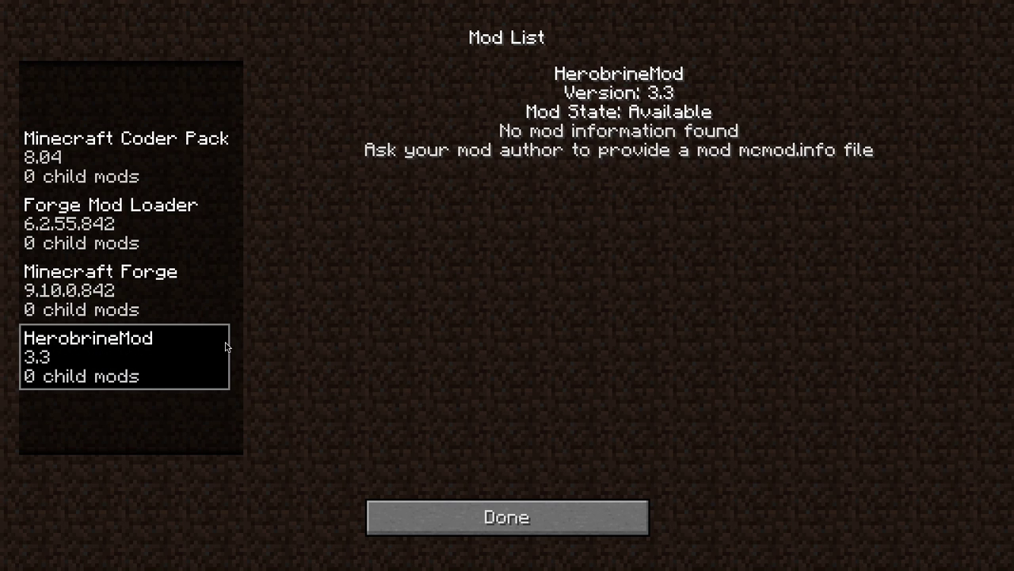
click(431, 508)
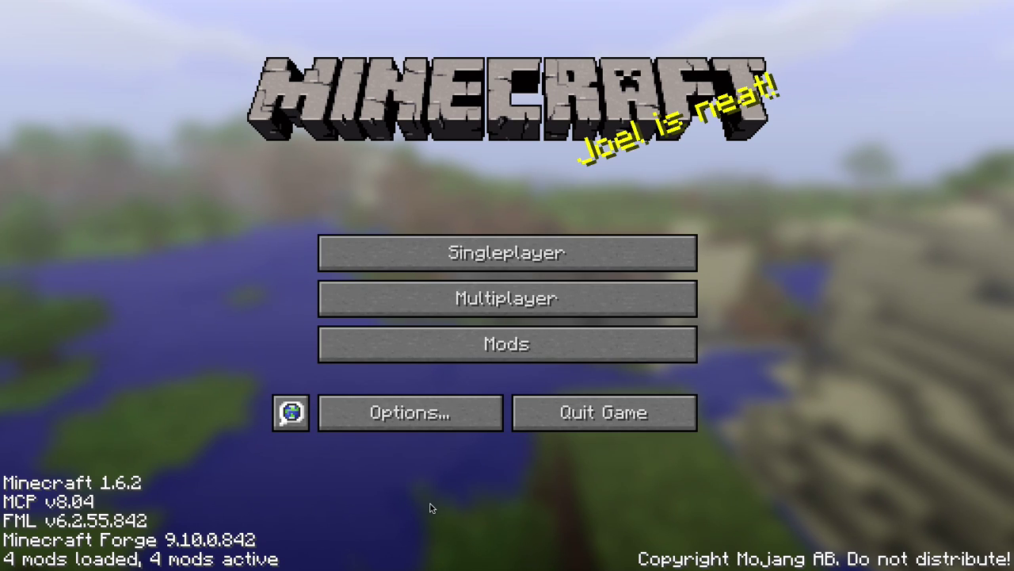
- Begin a new singleplayer world and replace its default name with "hi"
click(438, 261)
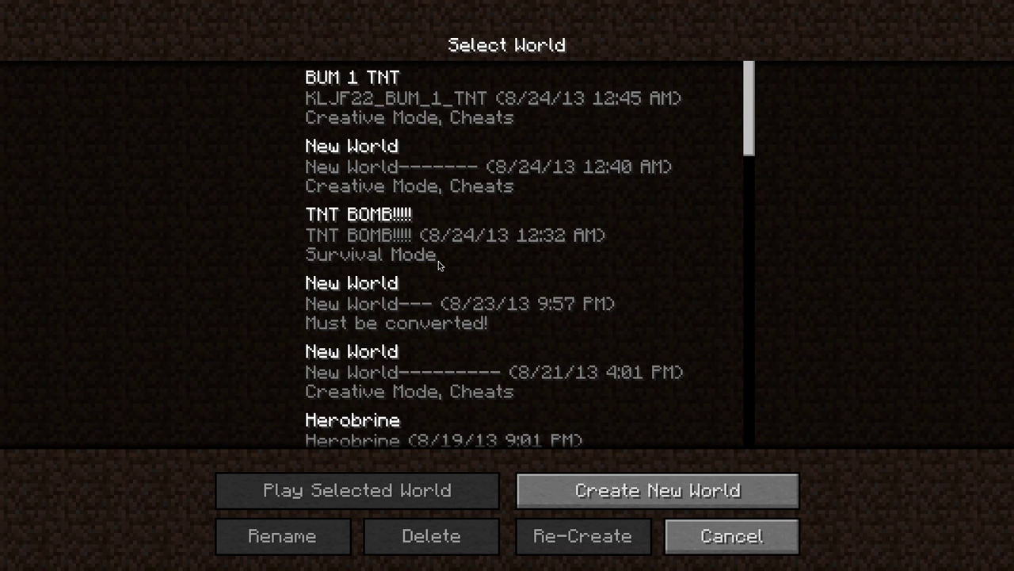
click(740, 491)
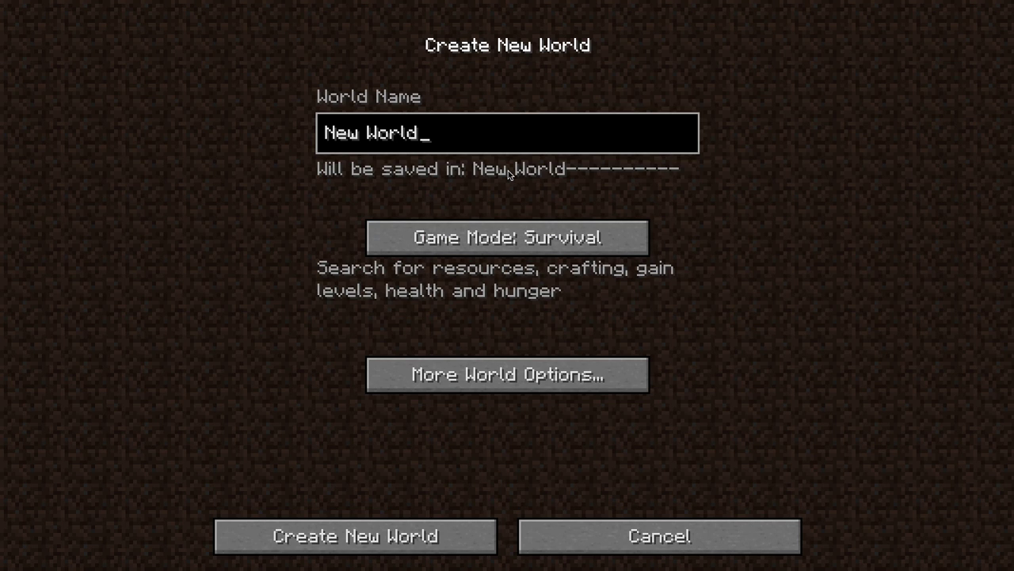
text(a)
key(BackSpace)
key(BackSpace)
key(BackSpace)
key(BackSpace)
key(BackSpace)
key(BackSpace)
key(BackSpace)
key(BackSpace)
key(BackSpace)
key(BackSpace)
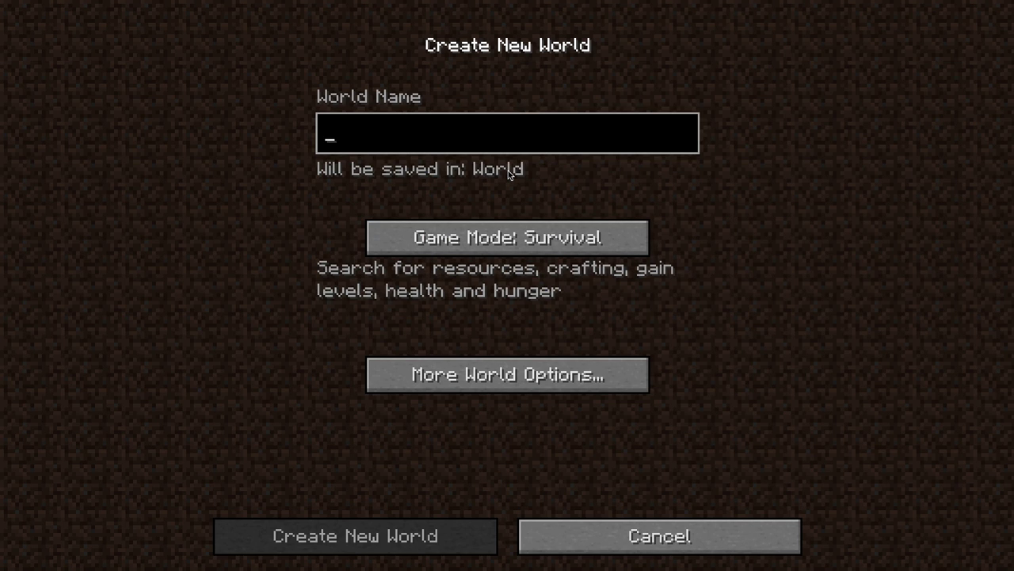
text(hi)
- Set the new world's game mode to Creative, open the additional world options, and generate the world
click(495, 237)
click(495, 236)
click(507, 374)
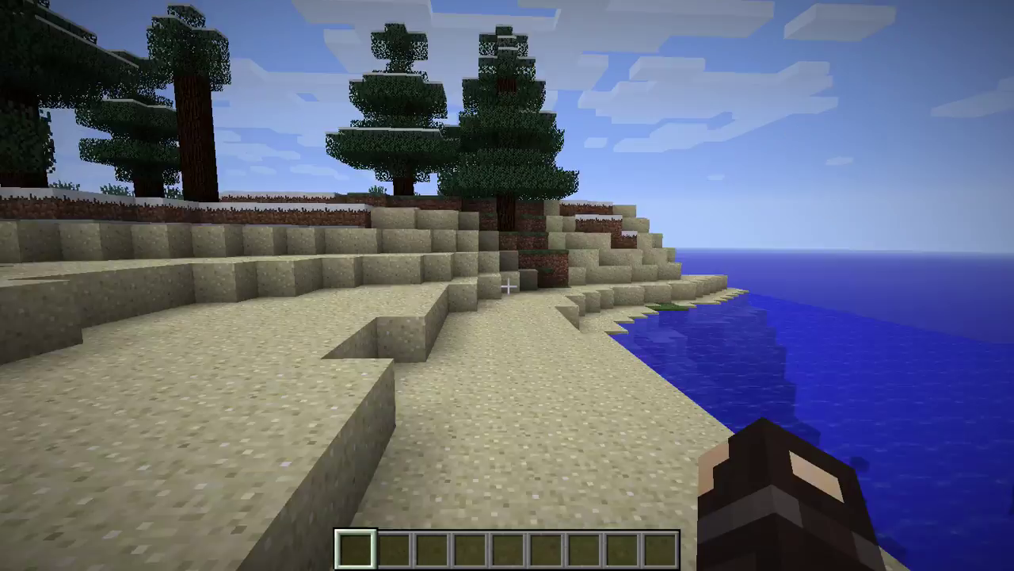
- Set the render distance to Short in the video settings and resume the game
key(Escape)
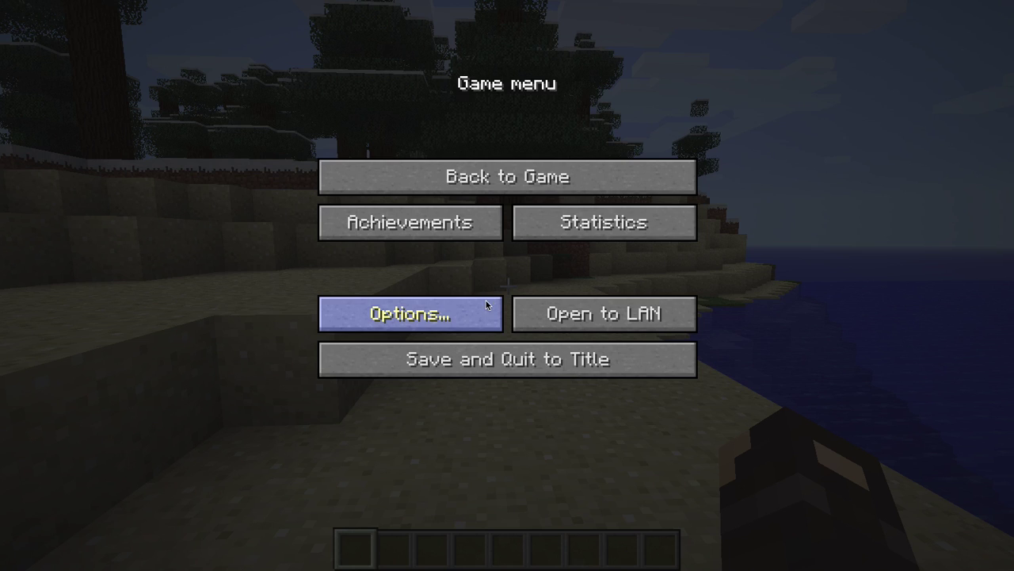
click(487, 305)
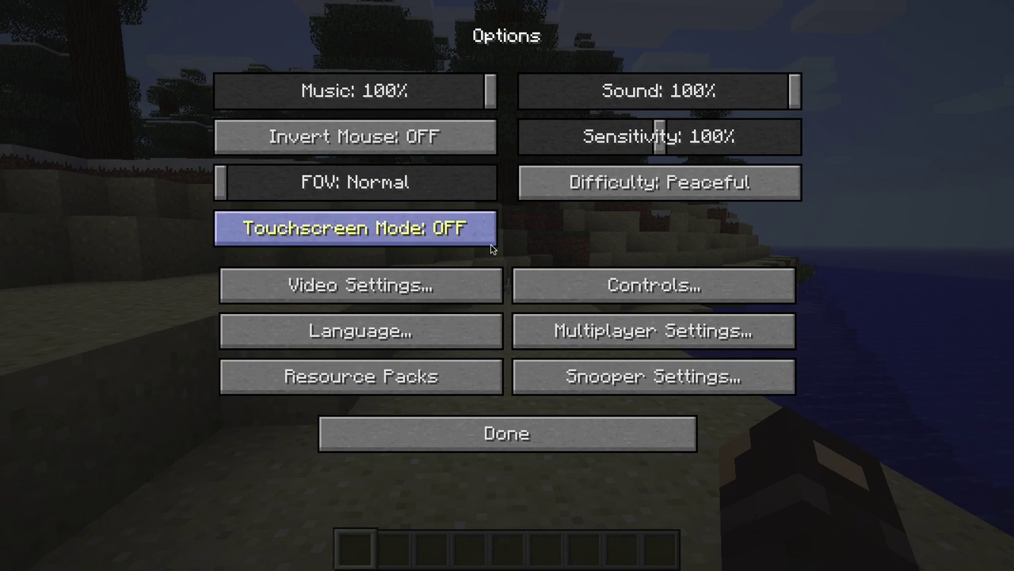
click(476, 285)
click(658, 99)
click(658, 99)
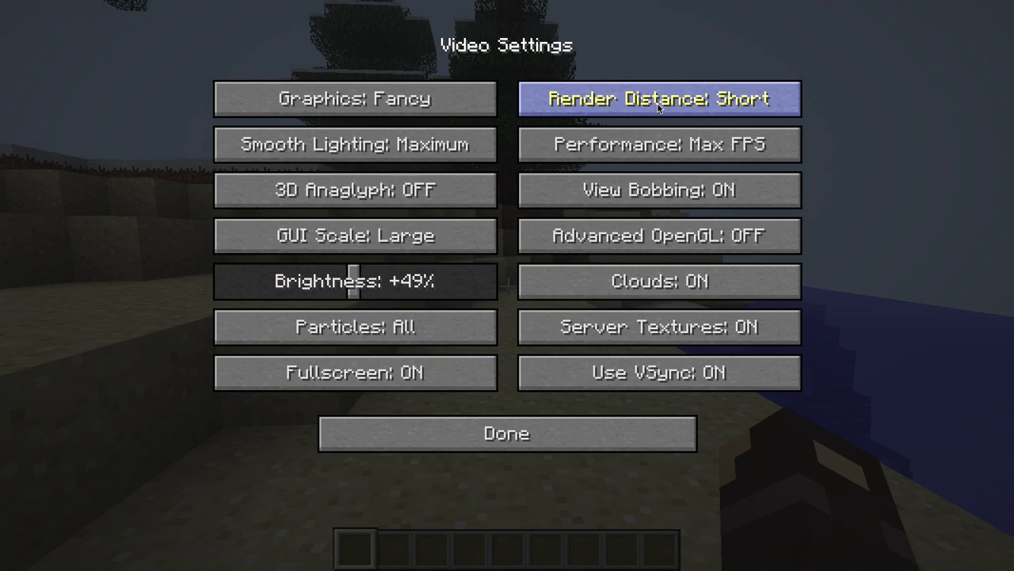
key(Escape)
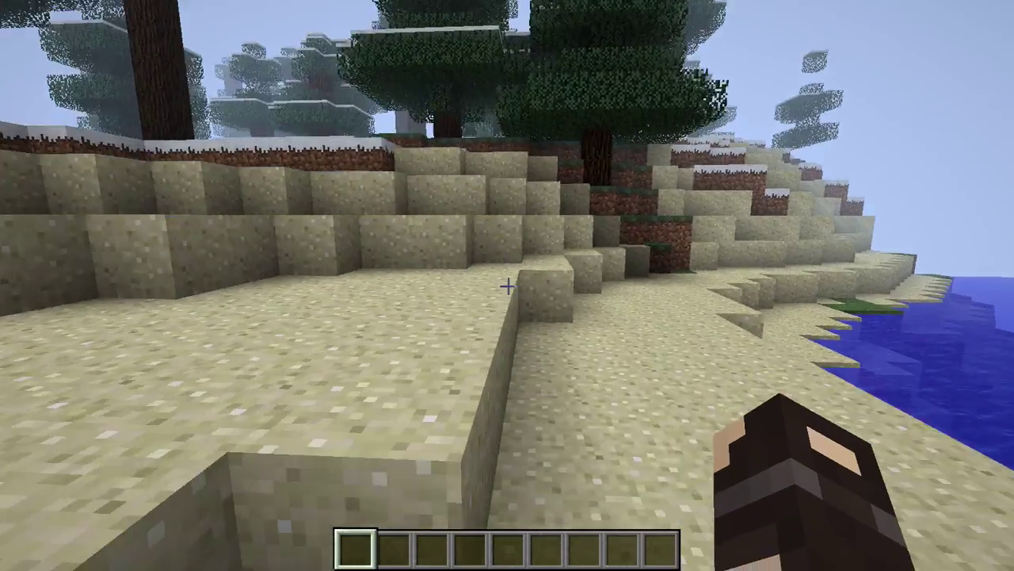
- Search the creative inventory for "gold" and place a Block of Gold in the first hotbar slot
key(e)
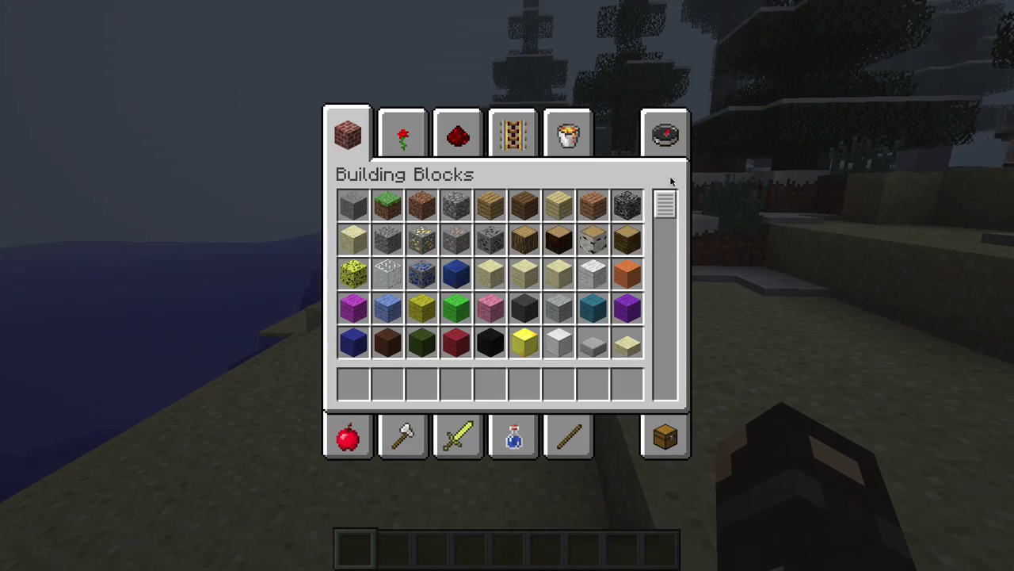
click(678, 151)
text(go)
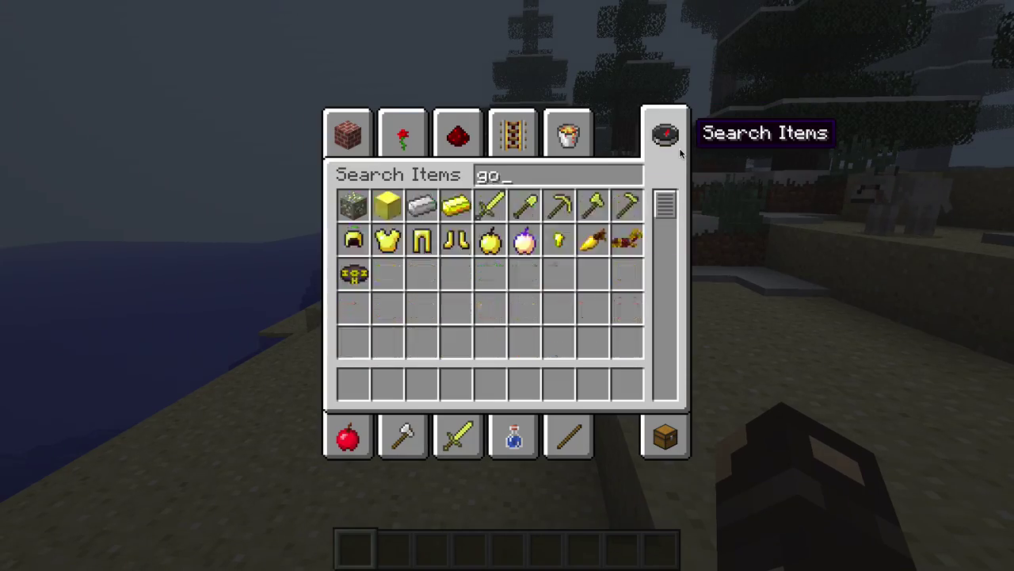
text(ld)
click(388, 205)
click(363, 391)
- Search the creative inventory for "hero", put a Herobrine Totem in the second hotbar slot, and close the inventory
key(BackSpace)
key(BackSpace)
key(BackSpace)
key(BackSpace)
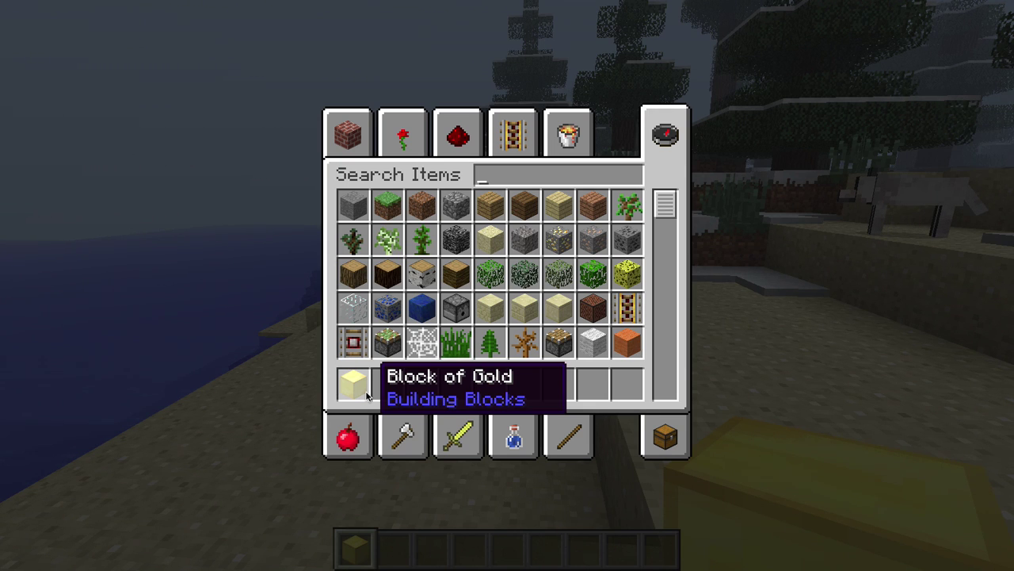
text(hero)
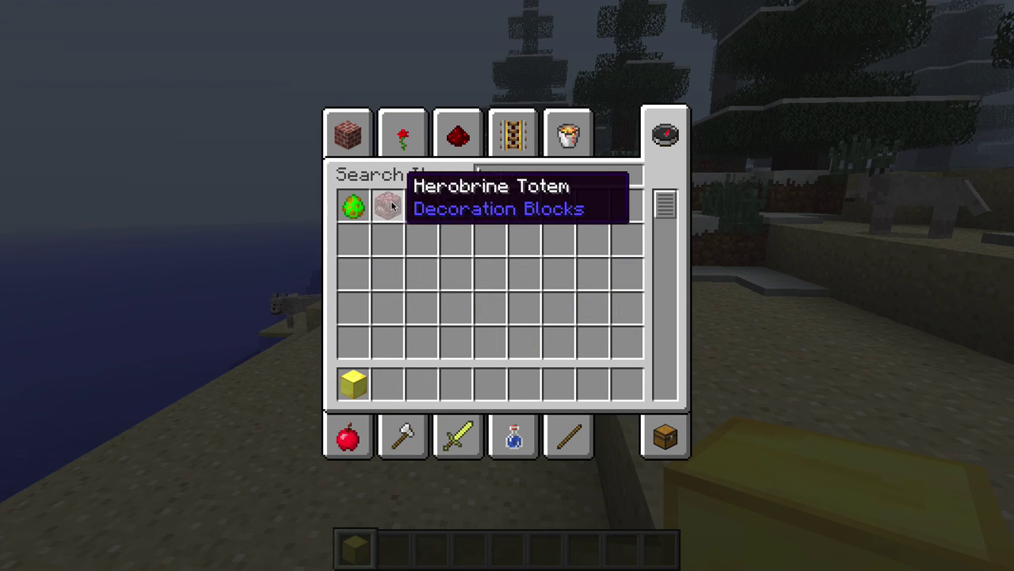
click(388, 206)
click(388, 384)
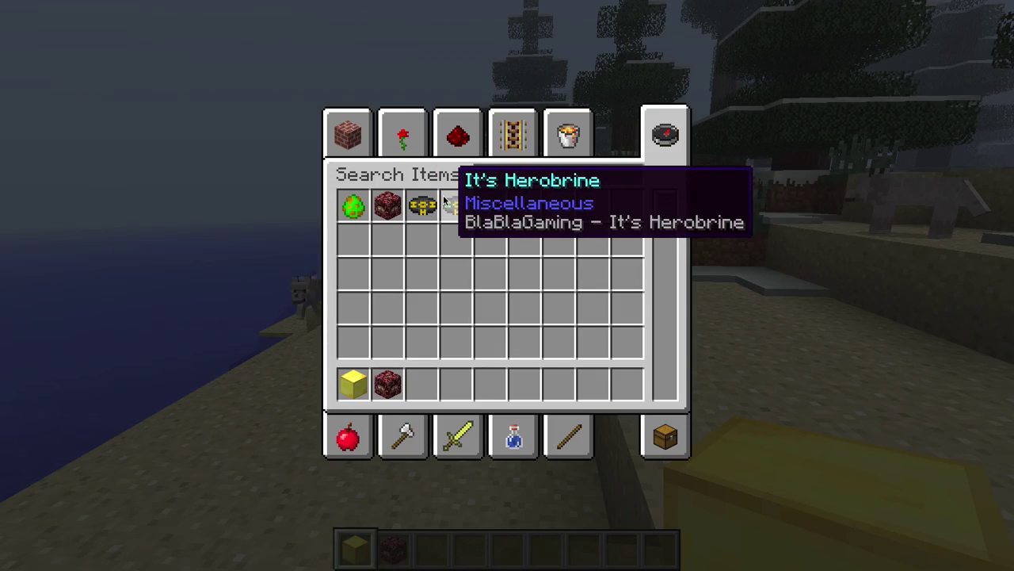
key(e)
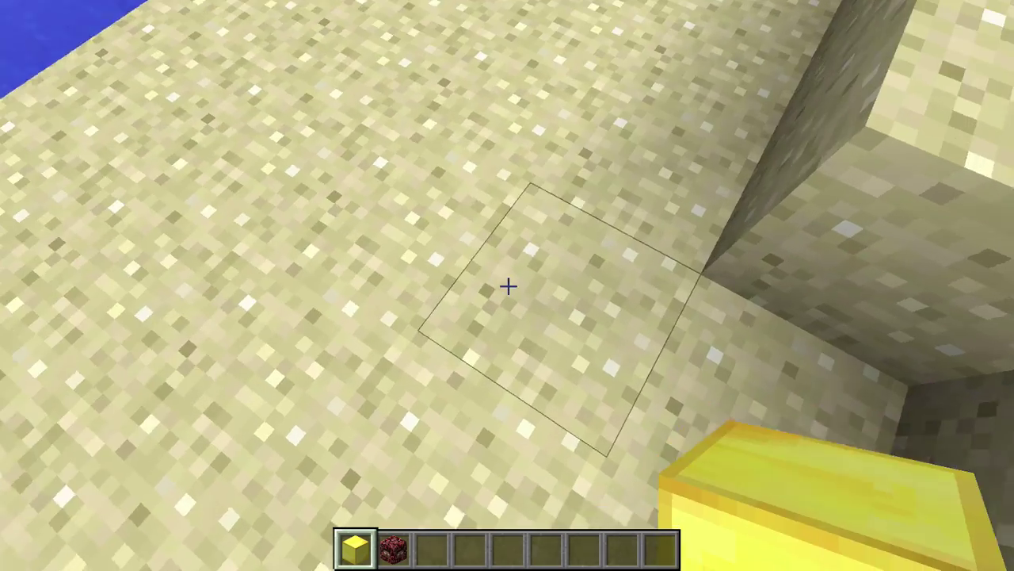
- Build a shrine base from two Blocks of Gold on the sand and place the Herobrine Totem on top
right_click(508, 286)
scroll(508, 286, down, 1)
right_click(508, 286)
- Search the inventory for "net" and "fl" to add Netherrack and Flint and Steel to the third and fourth hotbar slots
text(e)
text(net)
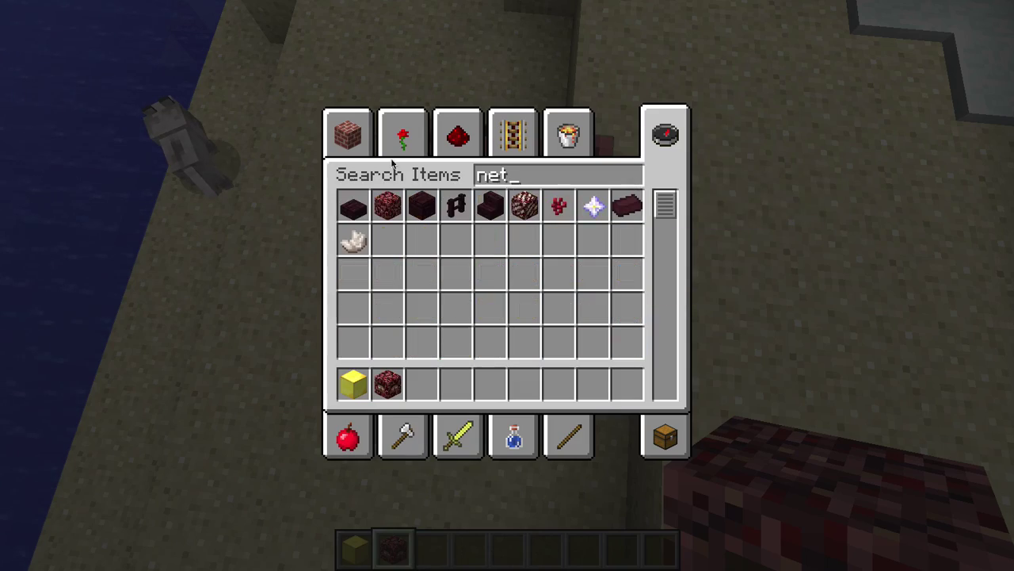
click(388, 206)
click(430, 384)
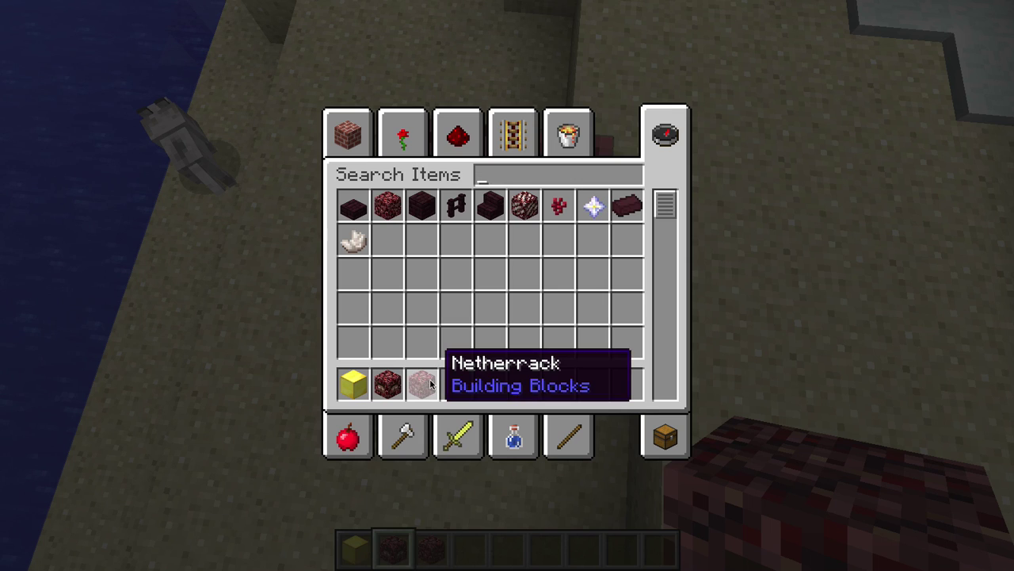
text(fl)
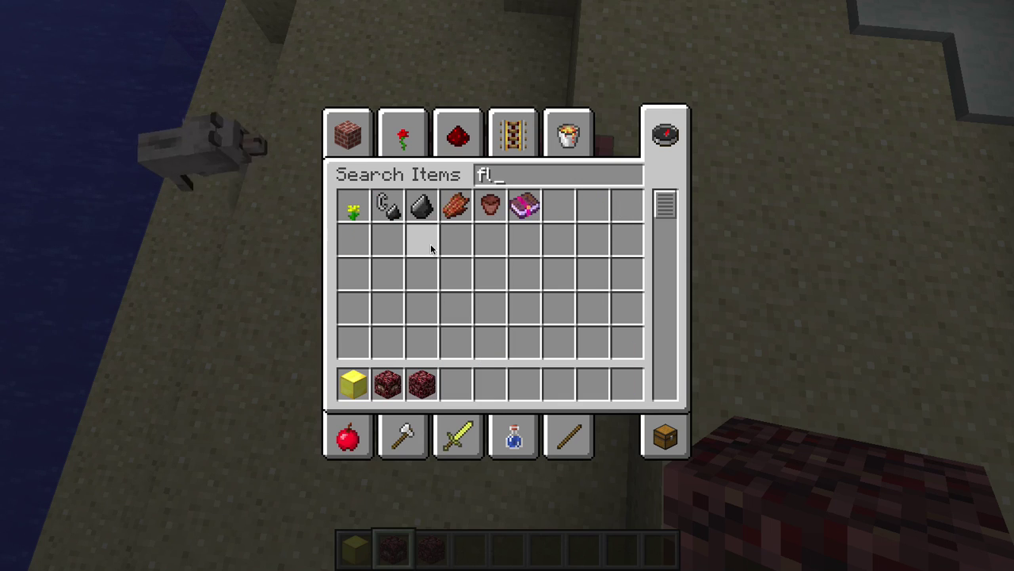
click(388, 208)
key(e)
- Complete the shrine with Netherrack above the Herobrine Totem and set it alight with the Flint and Steel
key(3)
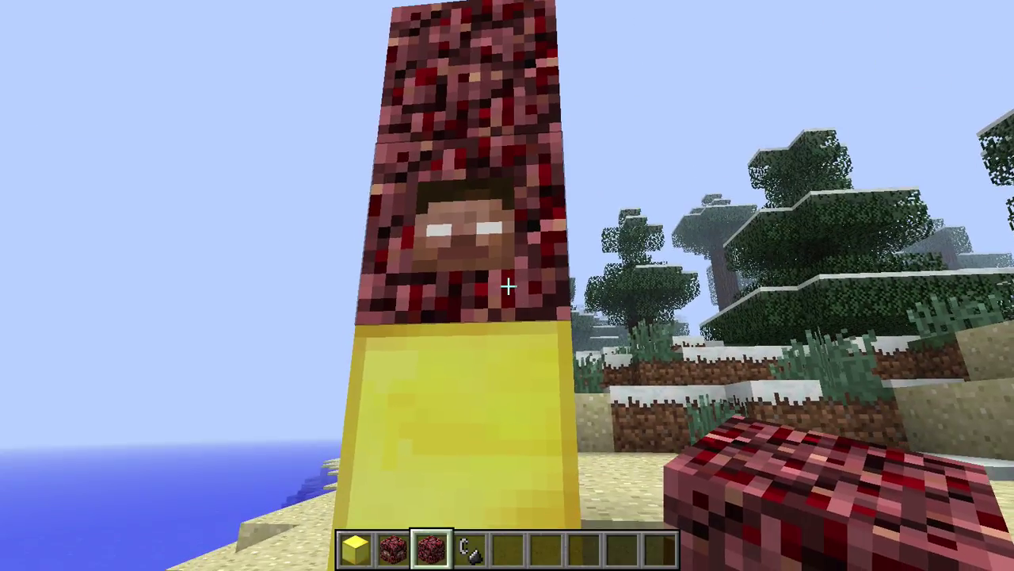
key(2)
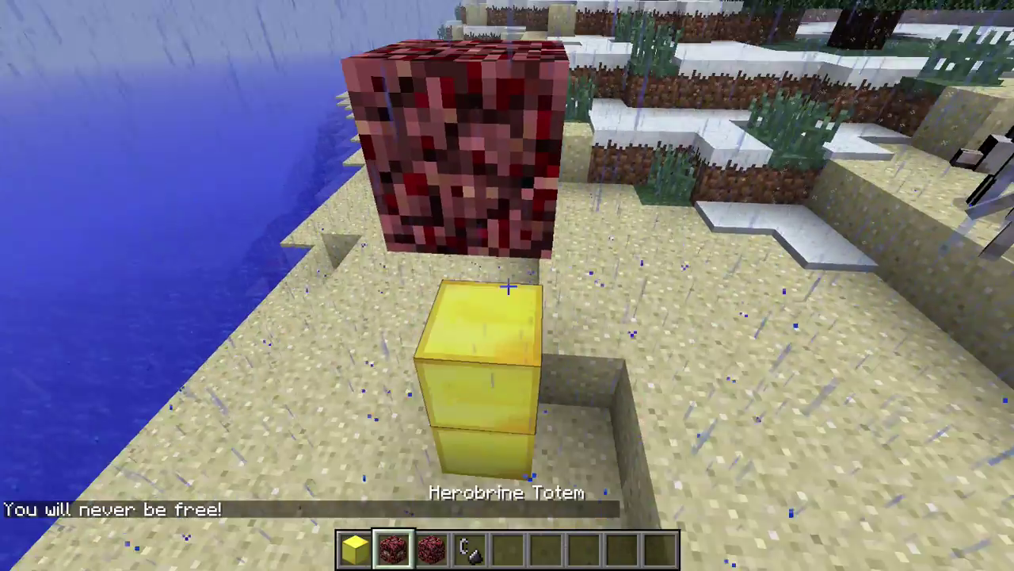
key(4)
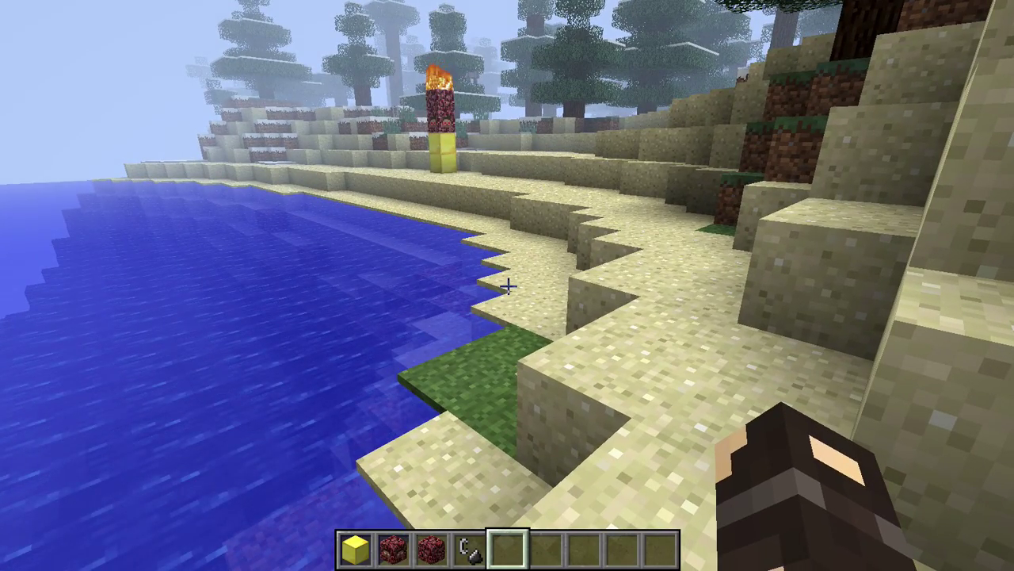
- Explore the beach and snowy forest around the burning shrine, looking for Herobrine
key(w)
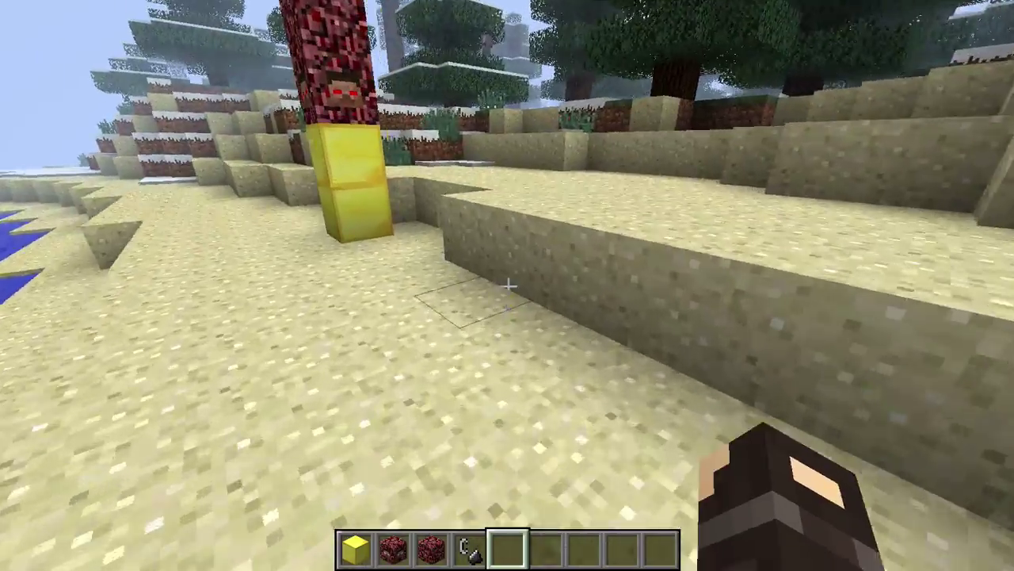
key(w)
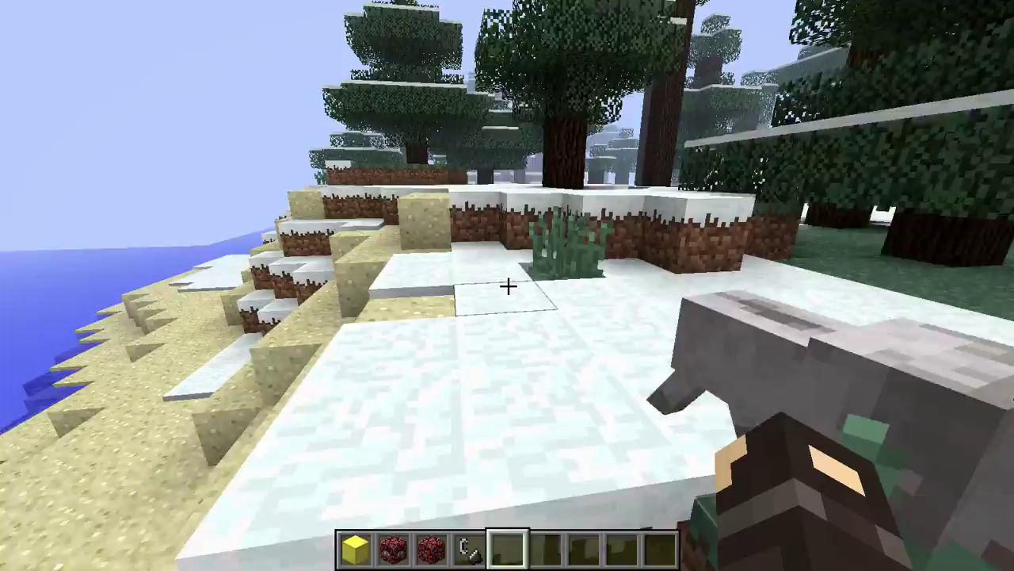
key(w)
key(space)
key(w)
key(w)
key(w)
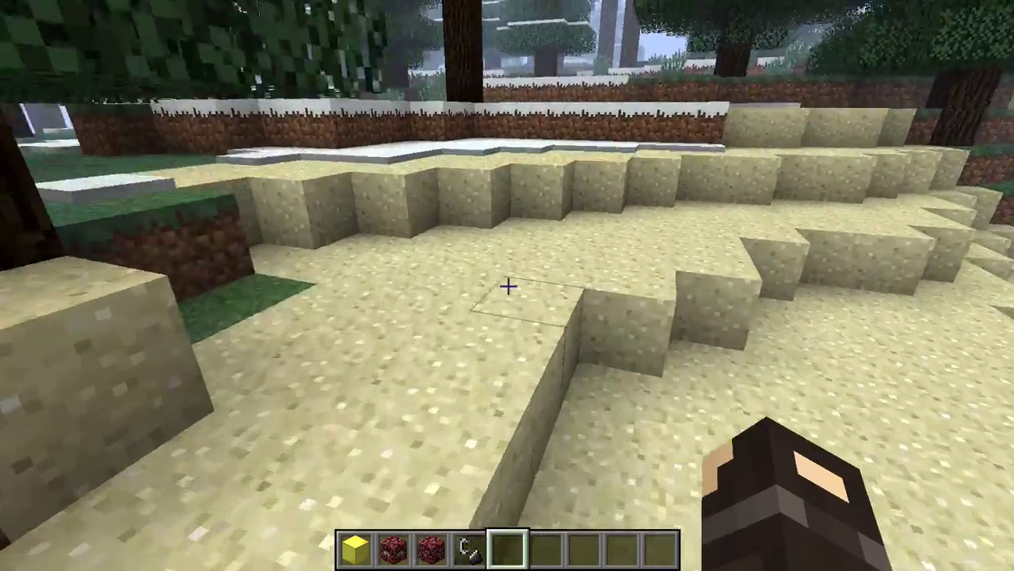
key(w)
key(w)
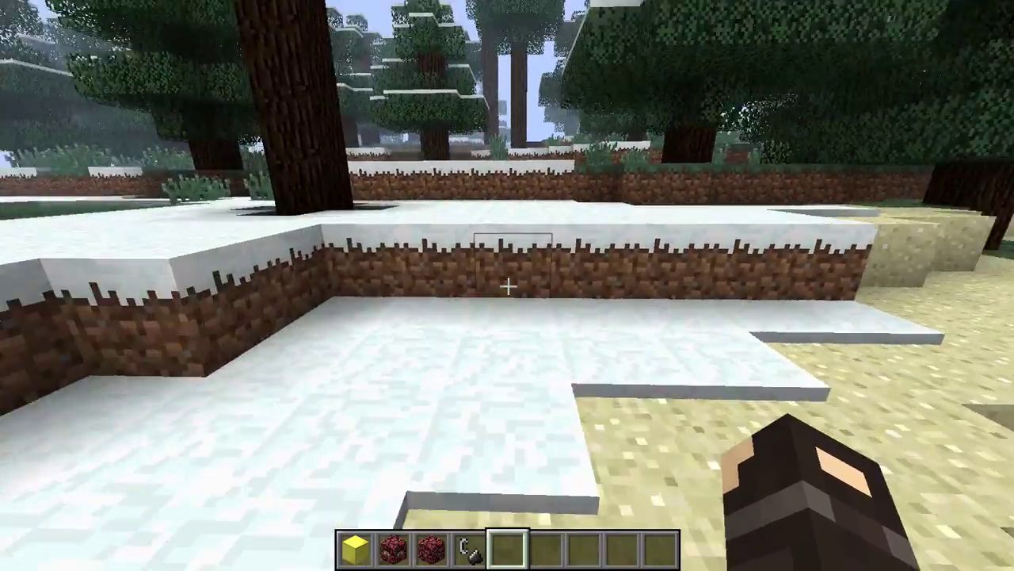
key(w)
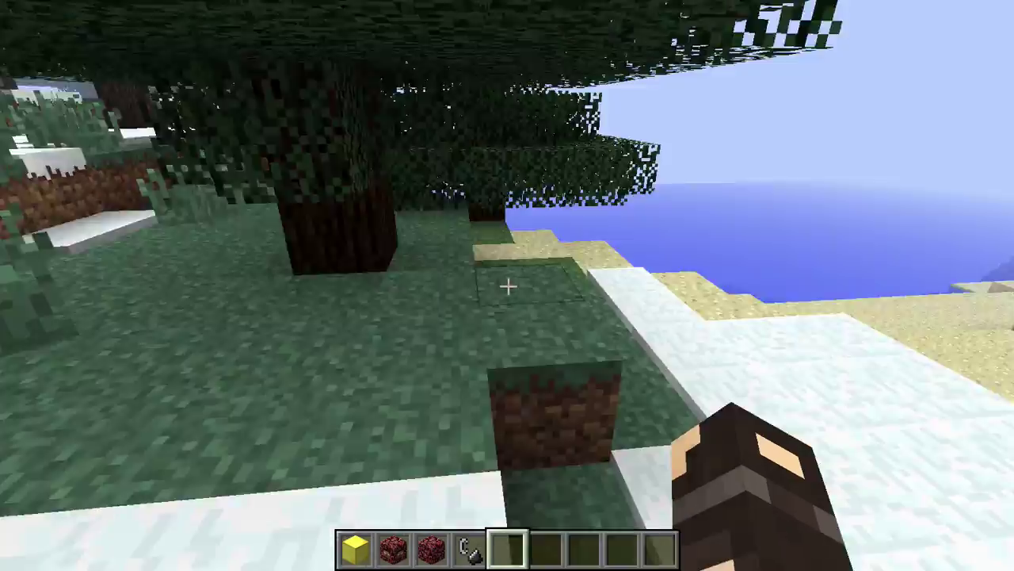
key(w)
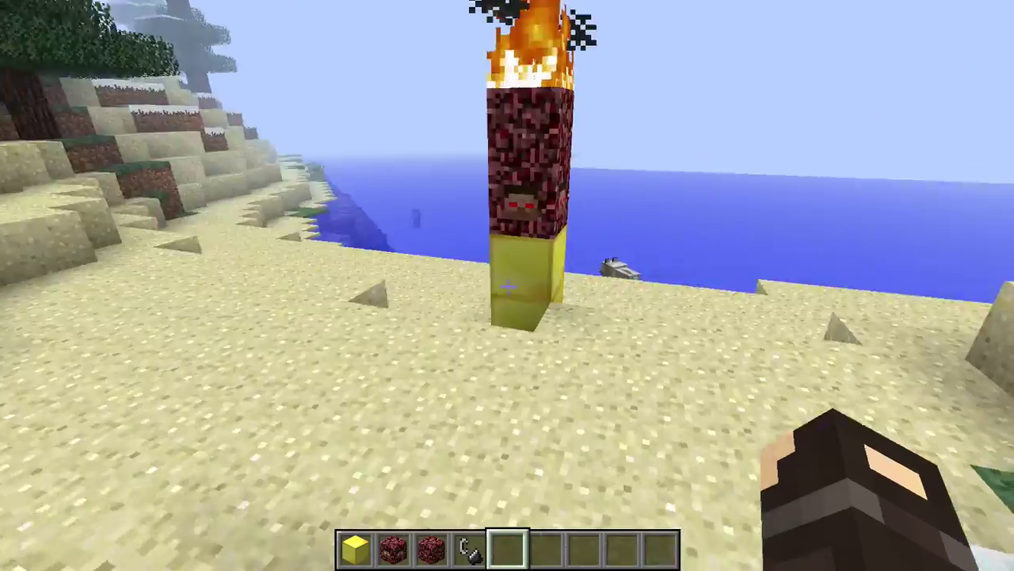
key(w)
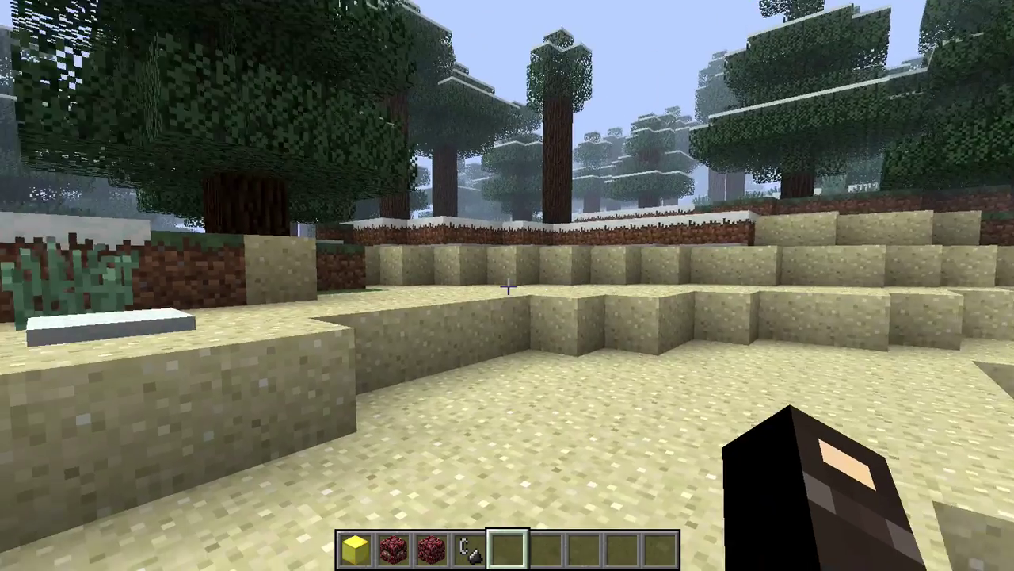
- Check the difficulty setting in the game options, resume the game, and walk along the shore near the shrine
key(Escape)
key(Escape)
key(Escape)
click(496, 301)
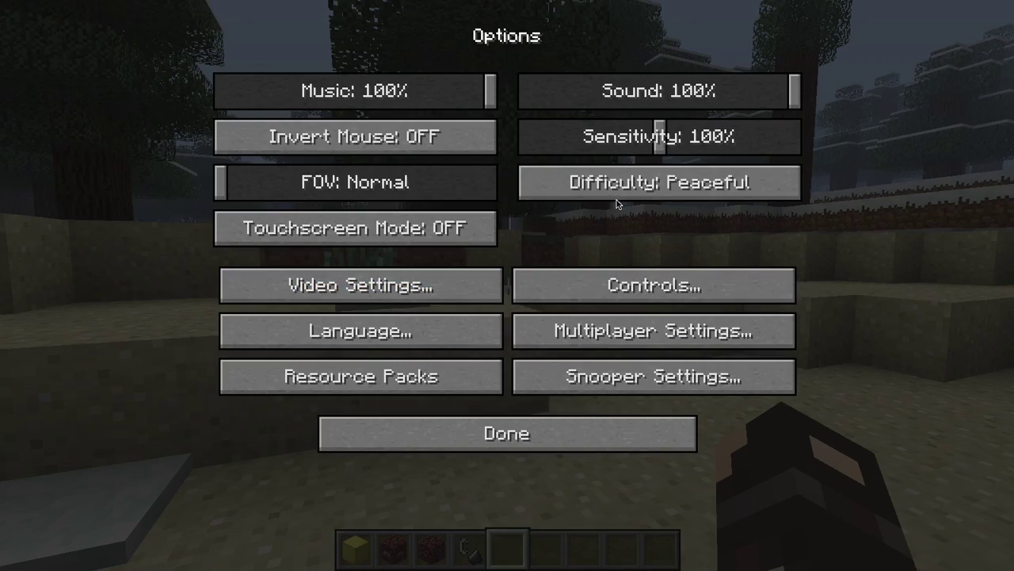
key(Escape)
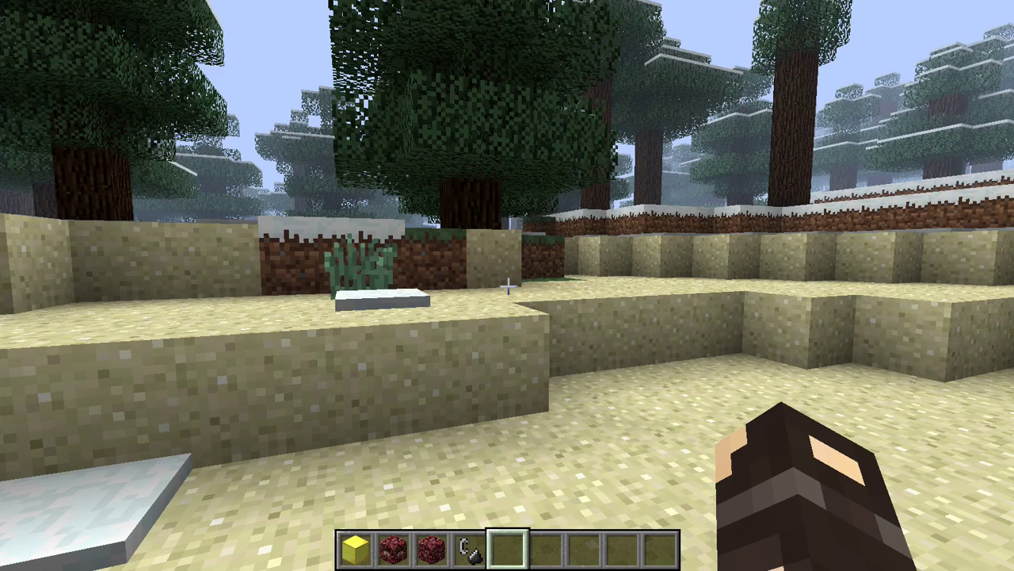
key(w)
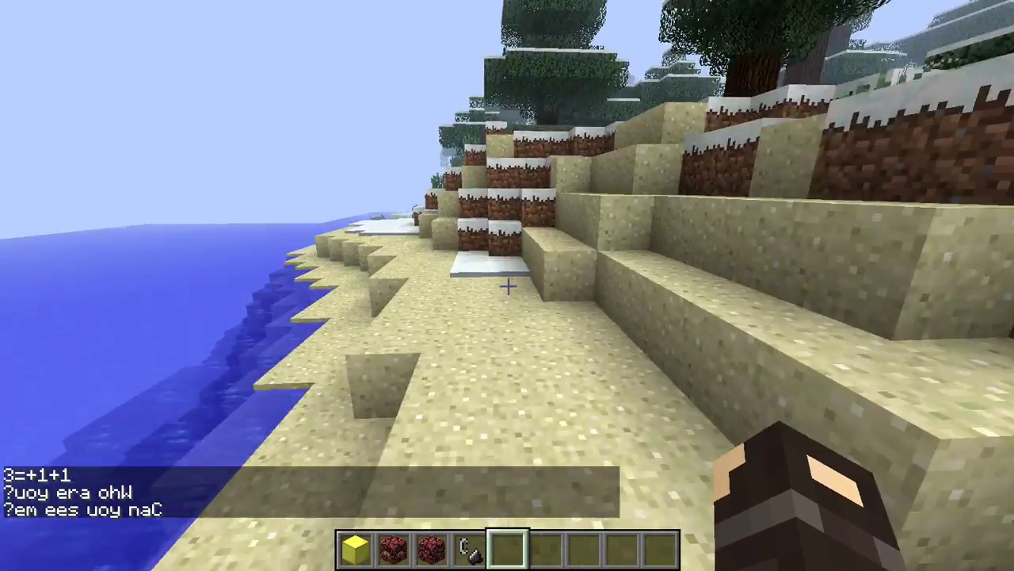
key(w)
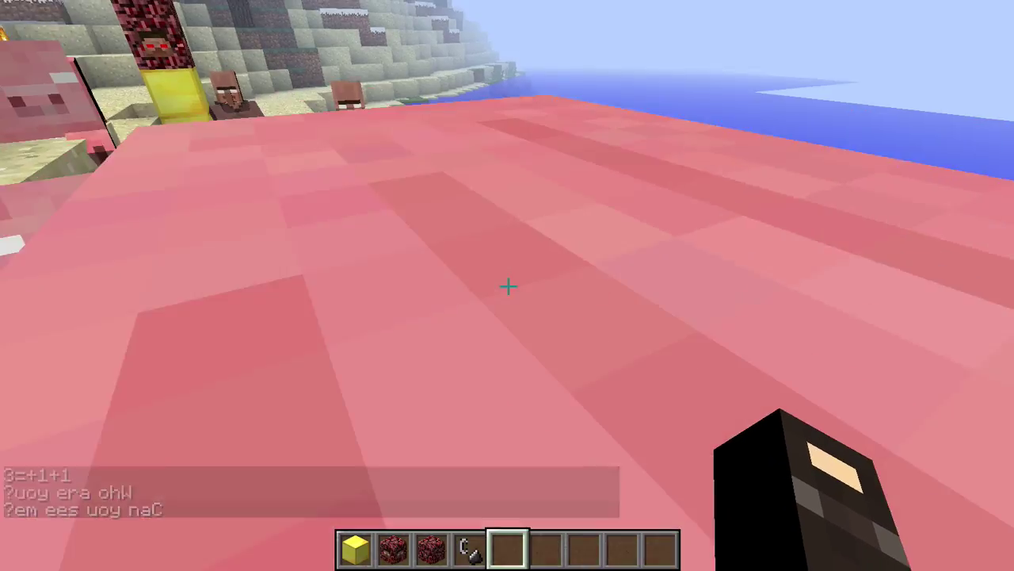
- Switch to Survival mode with the chat command "/gamemode 0", and respawn the character after its death
key(slash)
text(gamemode)
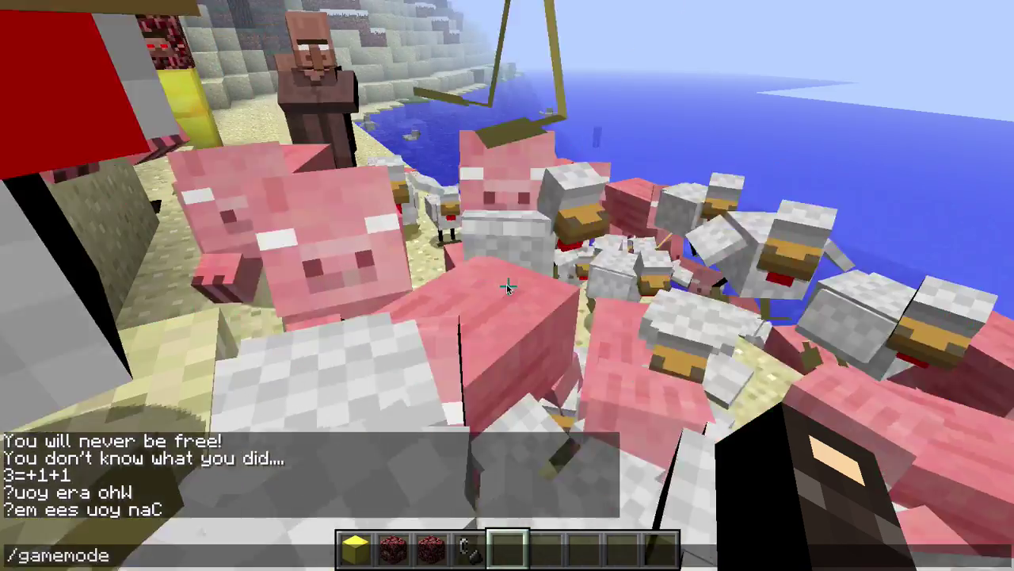
key(Return)
key(t)
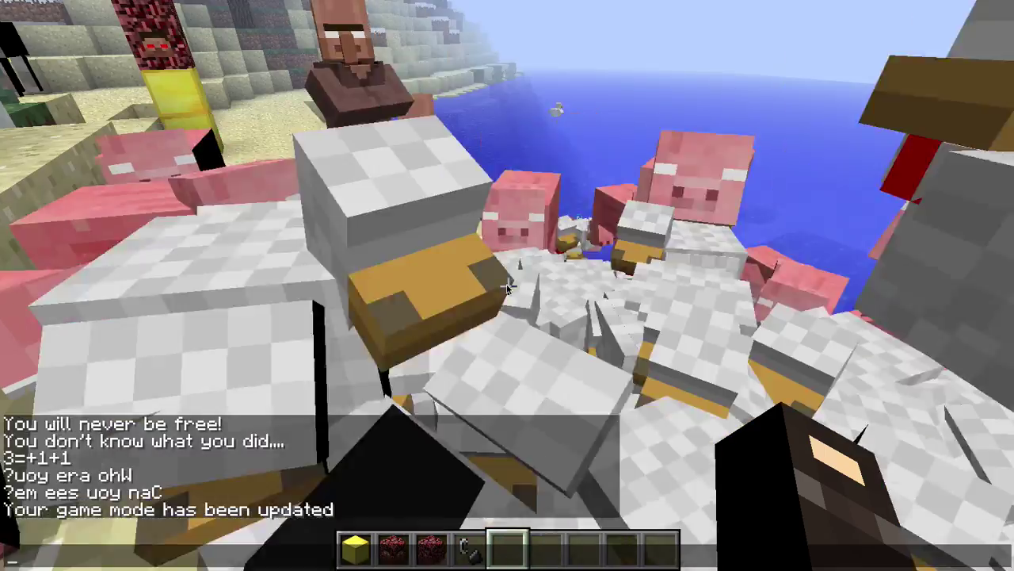
key(Up)
key(BackSpace)
text(0)
key(Return)
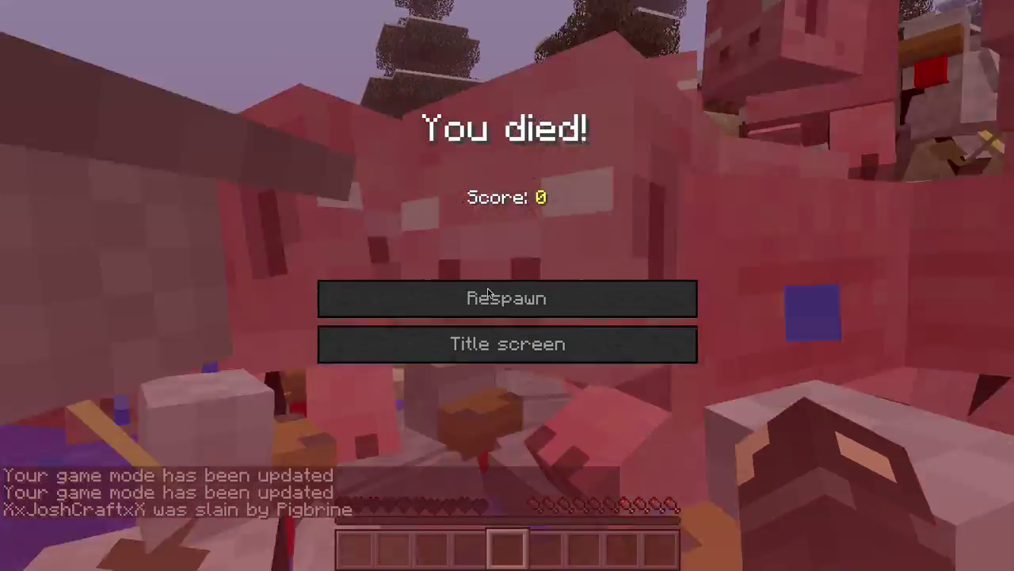
click(489, 293)
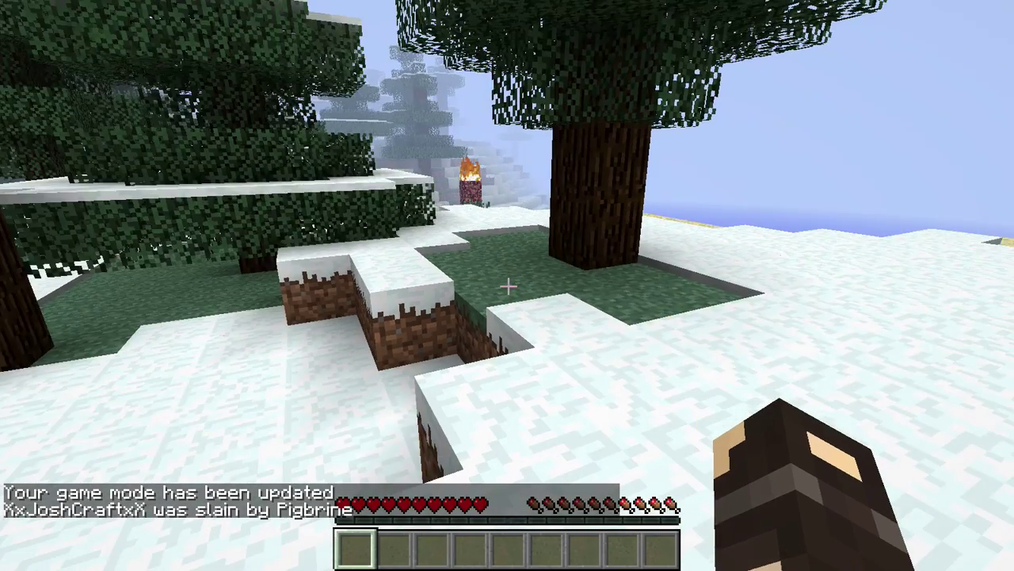